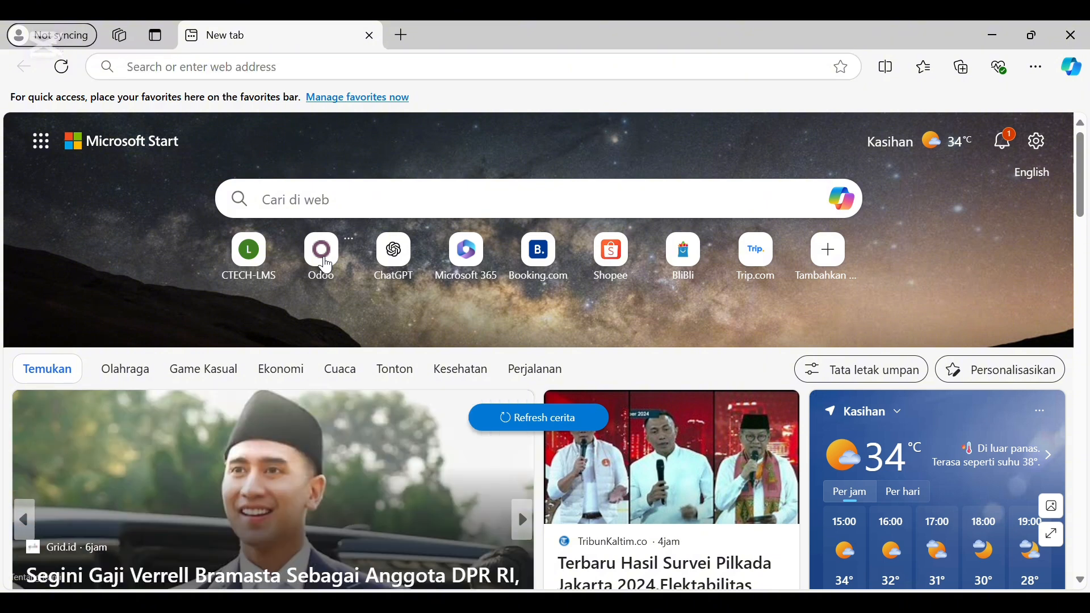
Open Odoo and activate developer mode from the Developer Tools section of Settings
{"action": "left_click", "coordinate": [322, 255]}
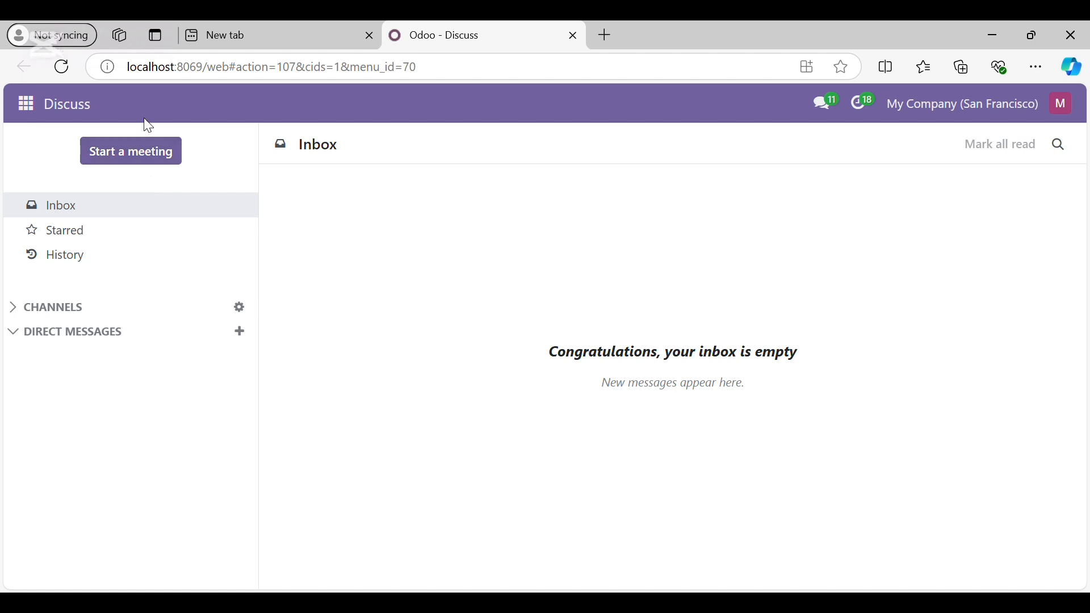
{"action": "left_click", "coordinate": [38, 111]}
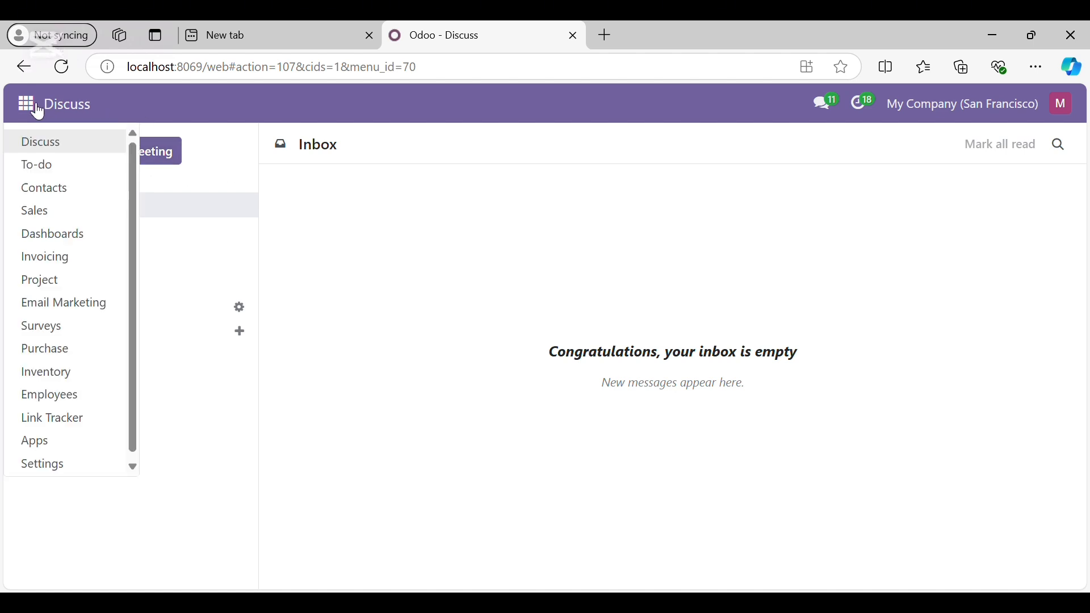
{"action": "left_click", "coordinate": [59, 469]}
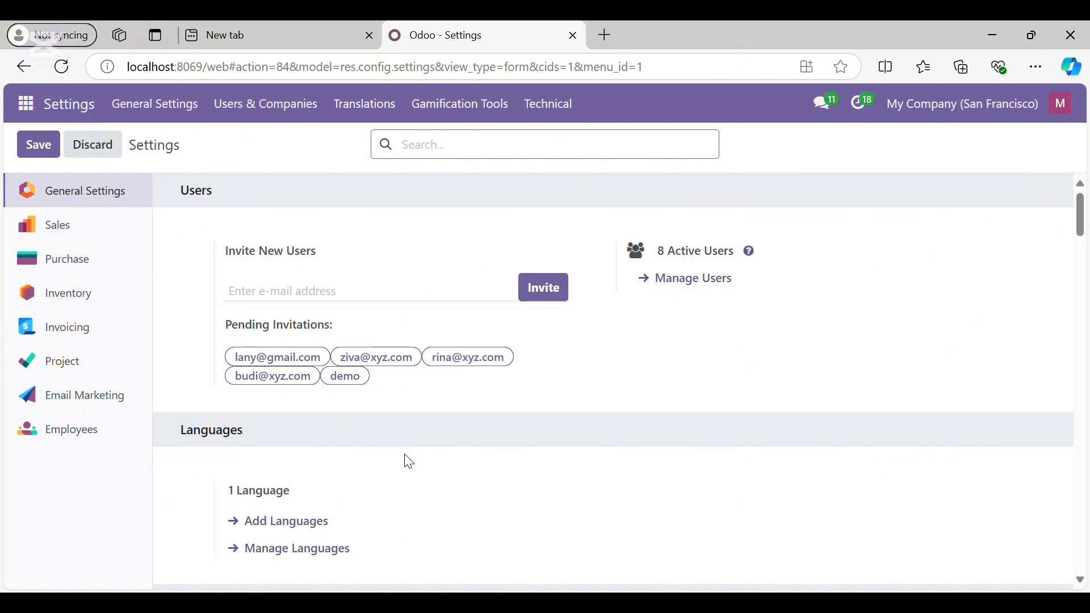
{"action": "scroll", "coordinate": [409, 463], "scroll_direction": "down", "scroll_amount": 20}
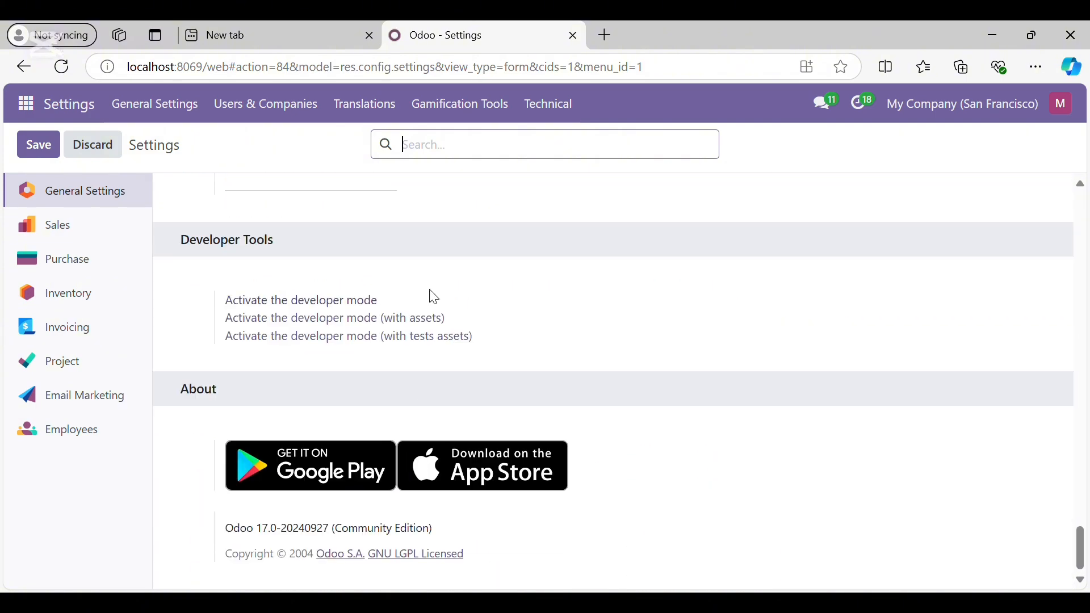
{"action": "left_click", "coordinate": [368, 303]}
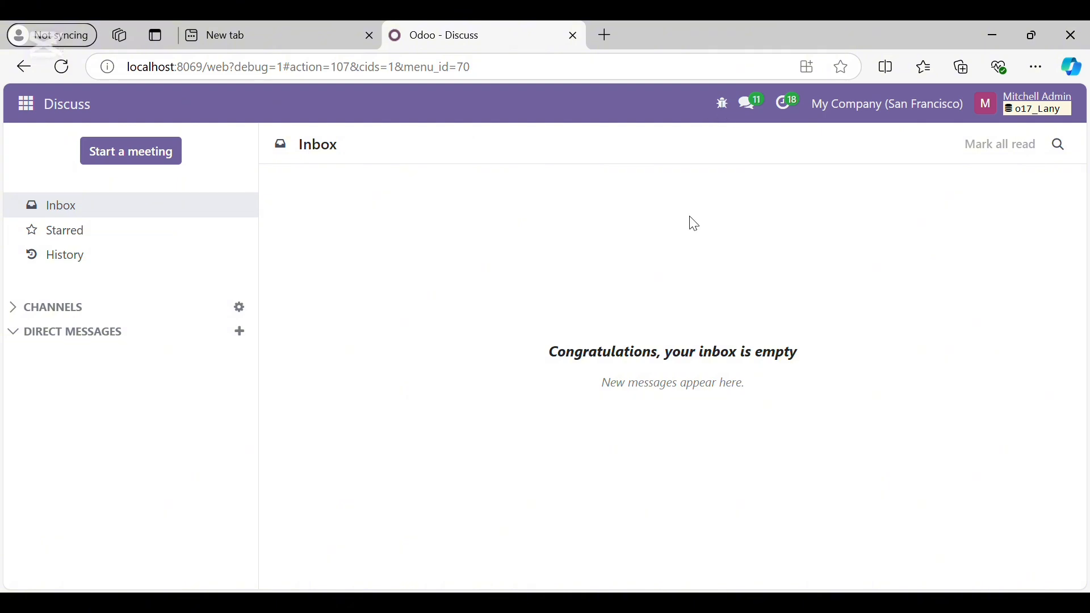
Go to Settings > Users & Companies > Users to list the eight internal users
{"action": "left_click", "coordinate": [26, 104]}
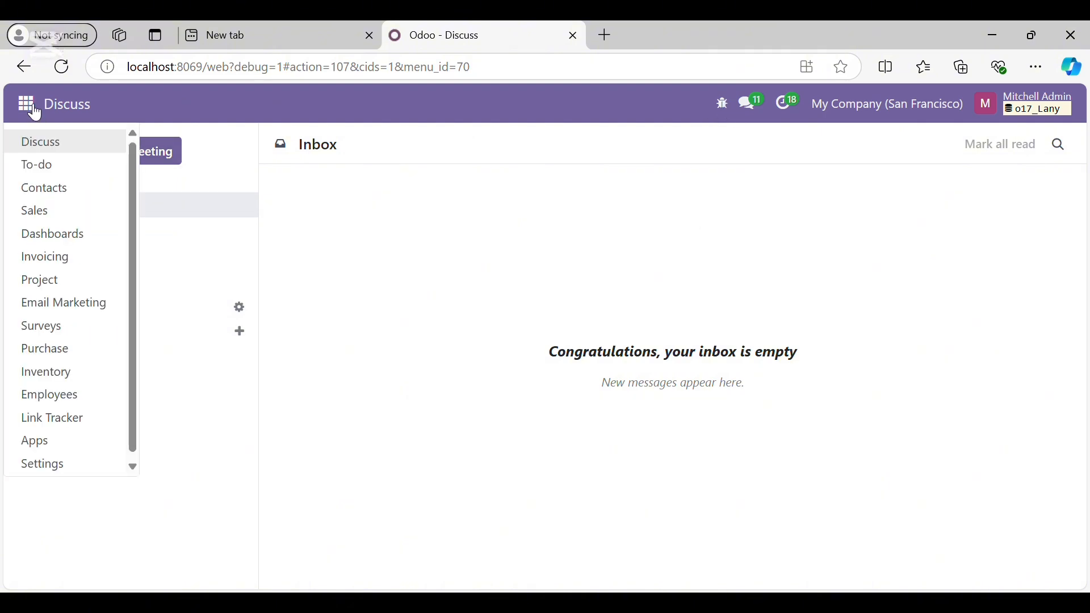
{"action": "left_click", "coordinate": [43, 464]}
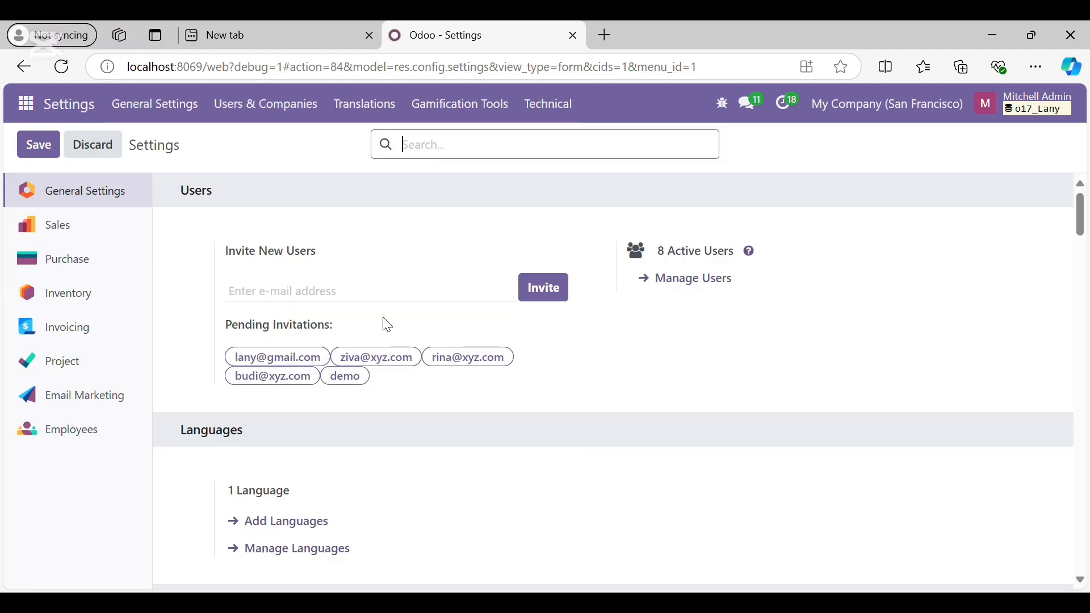
{"action": "left_click", "coordinate": [285, 111]}
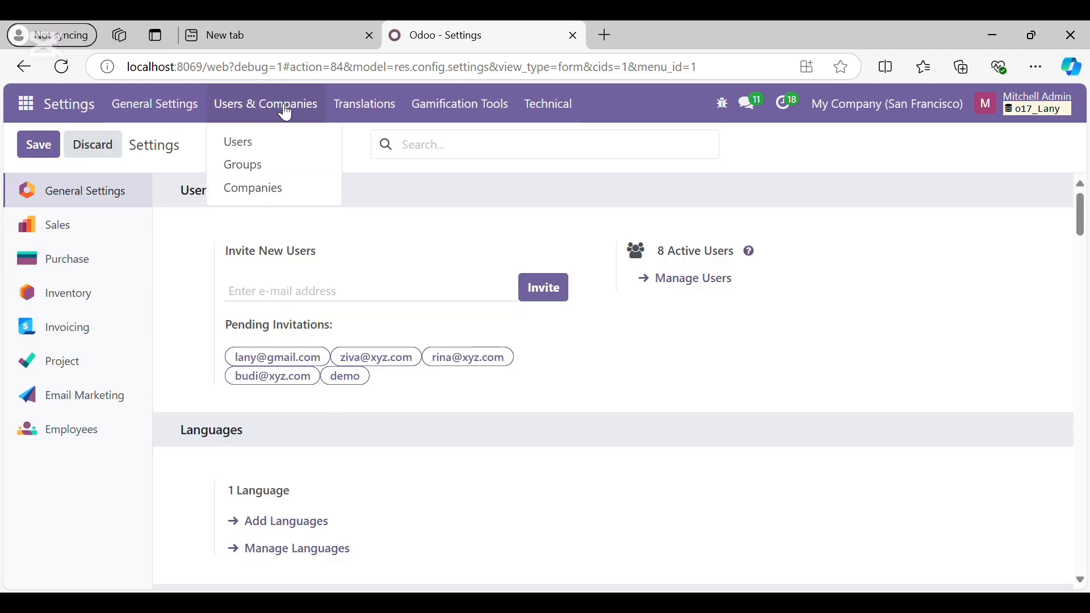
{"action": "left_click", "coordinate": [254, 147]}
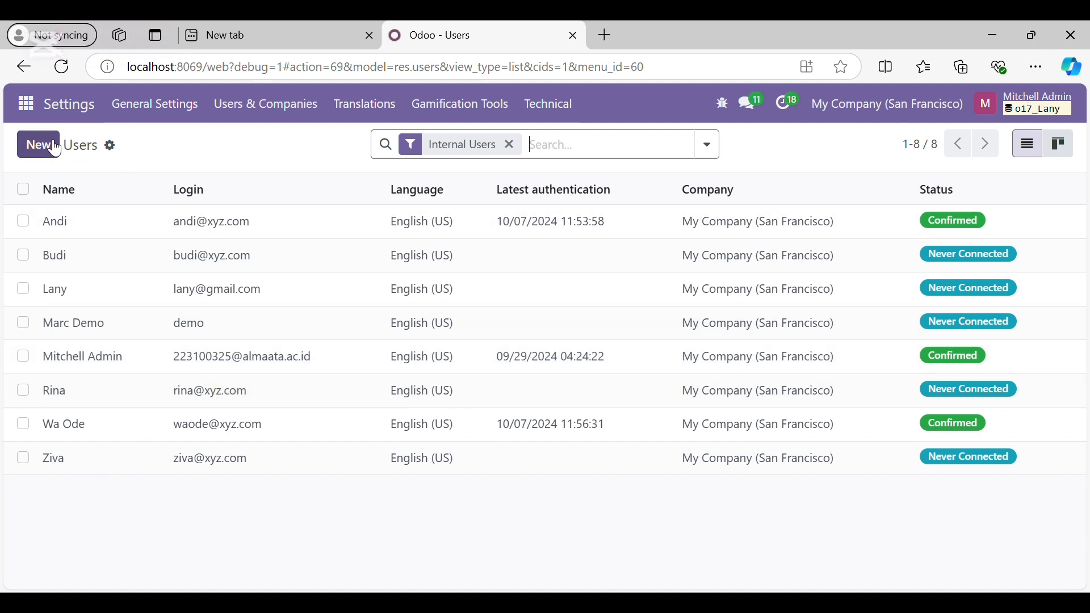
{"action": "left_click", "coordinate": [112, 149]}
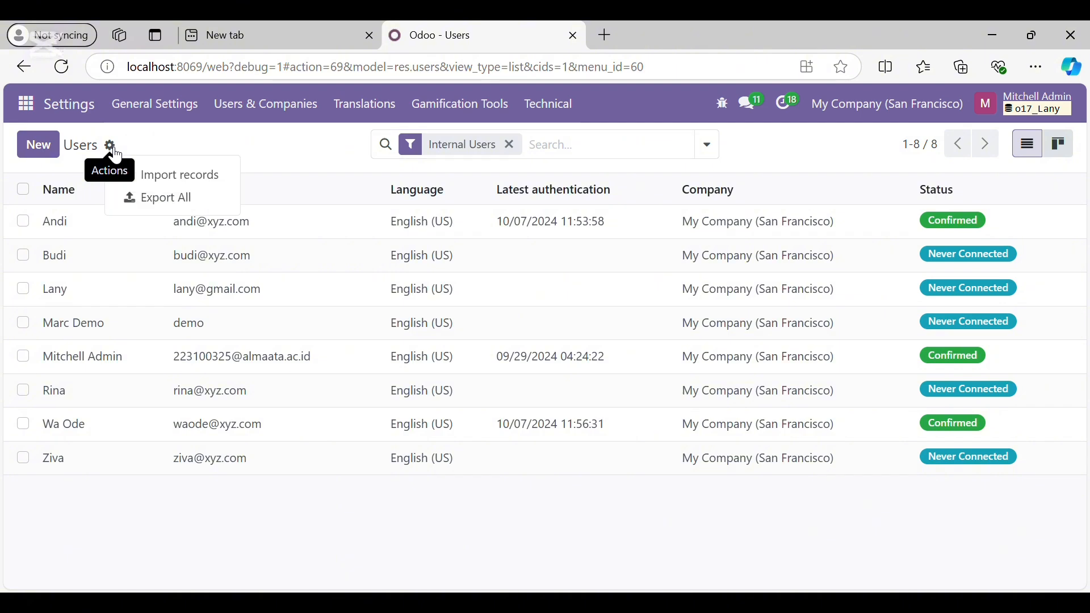
{"action": "left_click", "coordinate": [162, 180]}
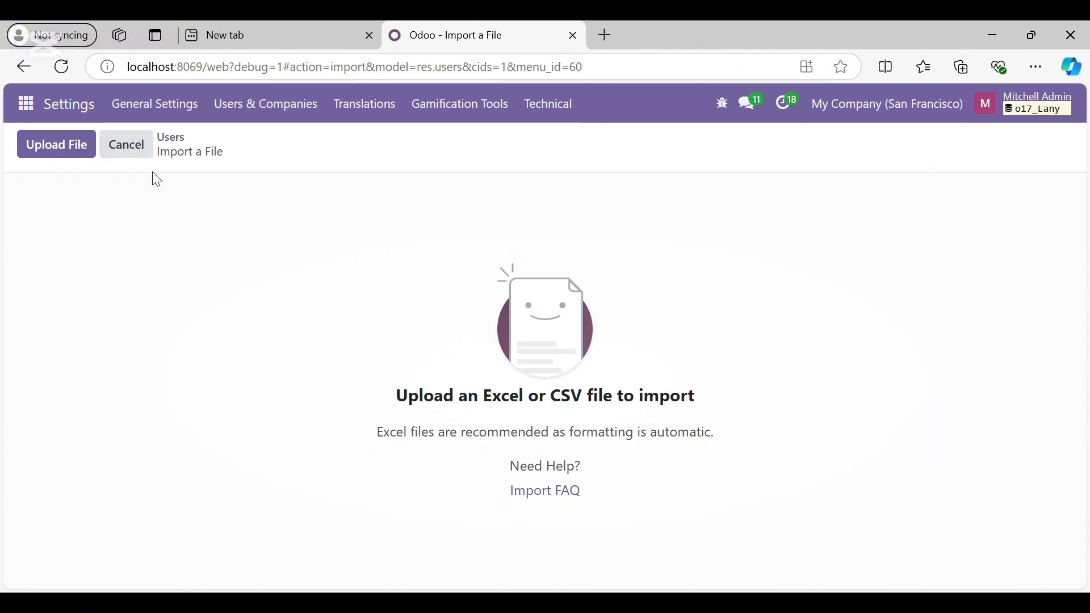
{"action": "left_click", "coordinate": [67, 157]}
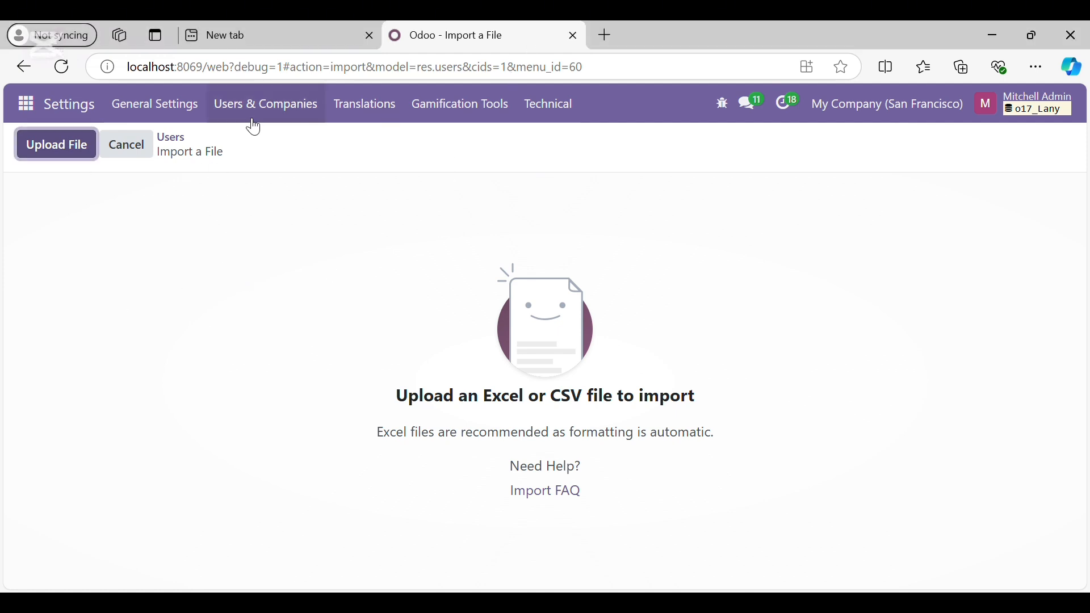
{"action": "left_click", "coordinate": [270, 118]}
{"action": "left_click", "coordinate": [238, 146]}
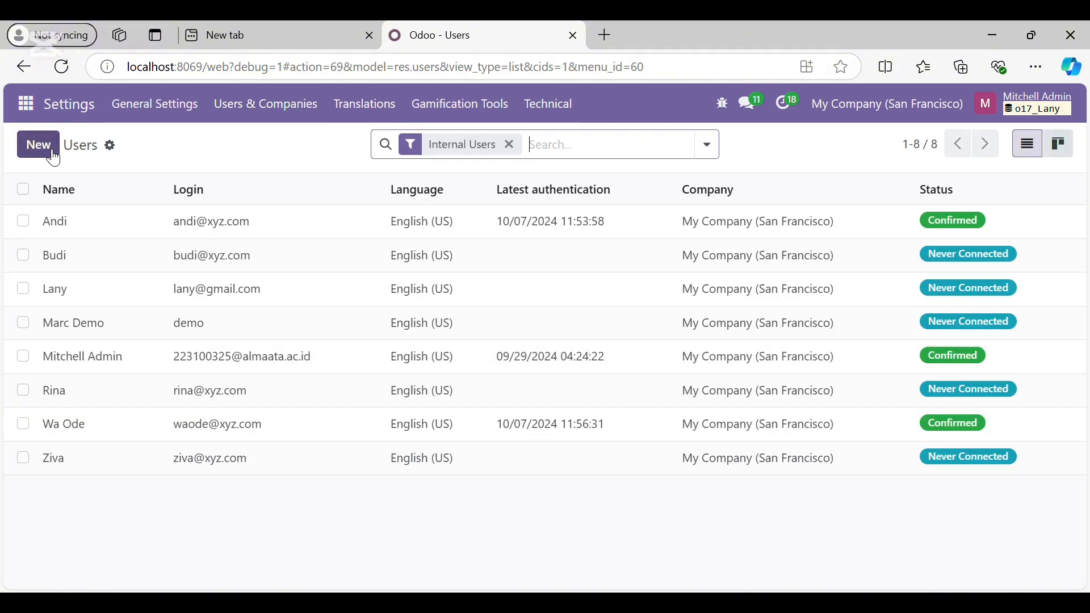
{"action": "left_click", "coordinate": [50, 150]}
{"action": "scroll", "coordinate": [170, 287], "scroll_direction": "down", "scroll_amount": 5}
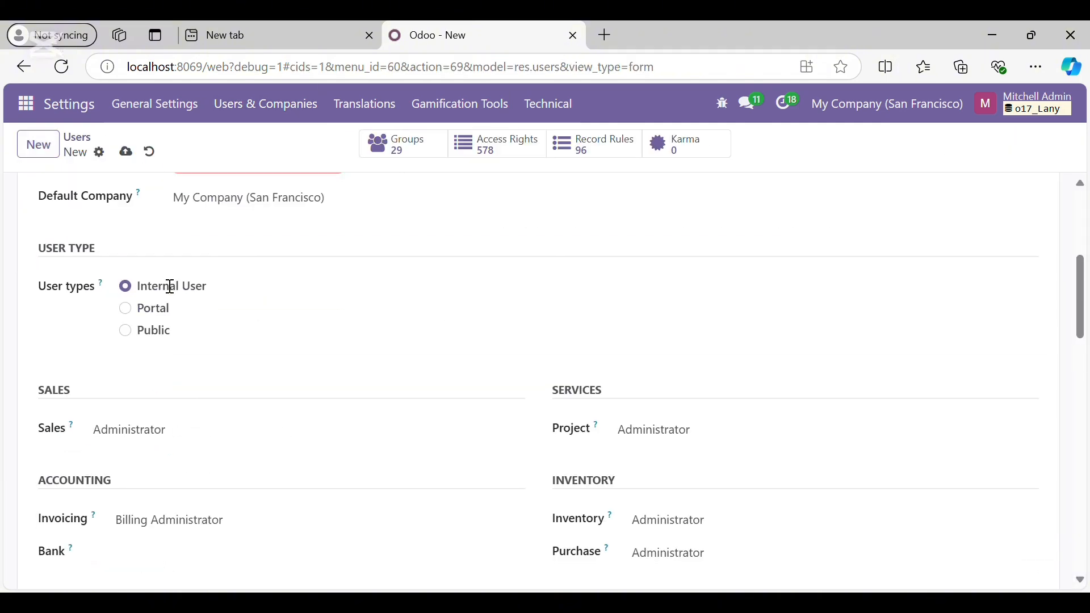
{"action": "scroll", "coordinate": [170, 287], "scroll_direction": "down", "scroll_amount": 10}
{"action": "scroll", "coordinate": [152, 264], "scroll_direction": "up", "scroll_amount": 15}
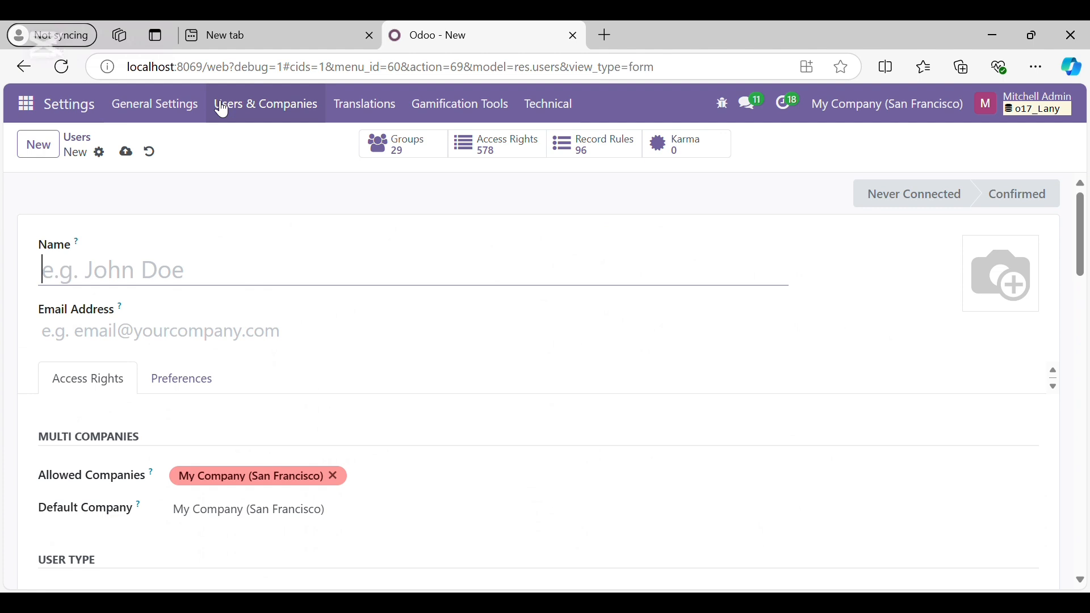
{"action": "left_click", "coordinate": [265, 110]}
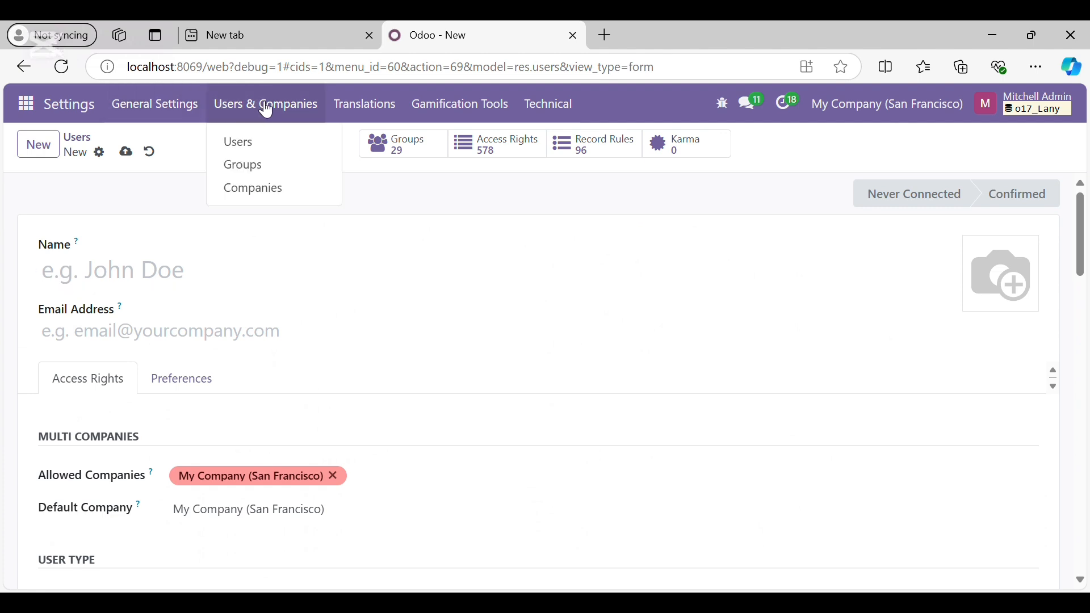
{"action": "left_click", "coordinate": [238, 145]}
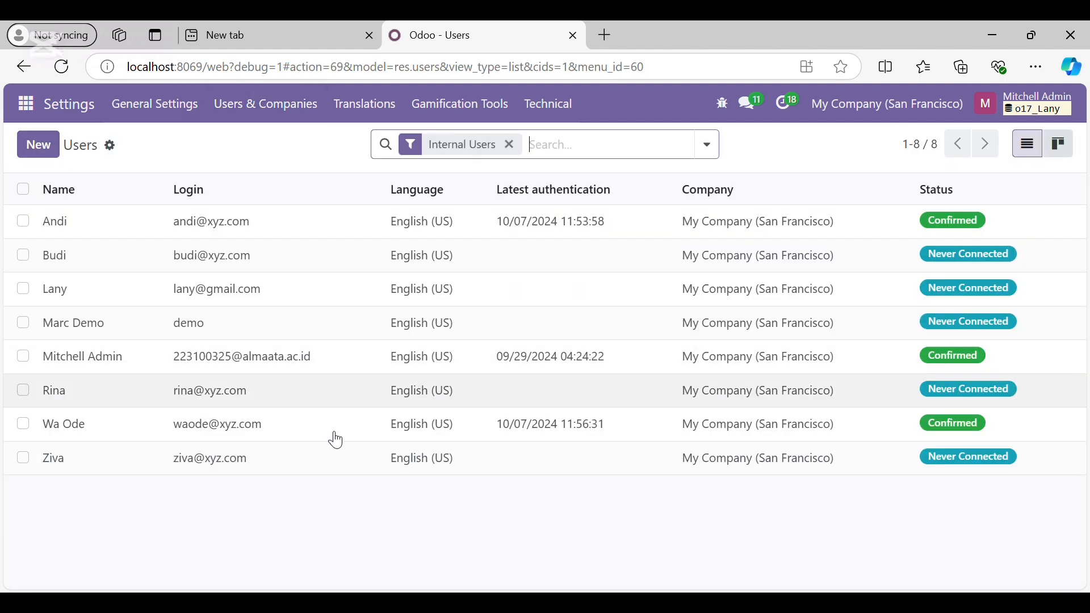
{"action": "left_click", "coordinate": [214, 427]}
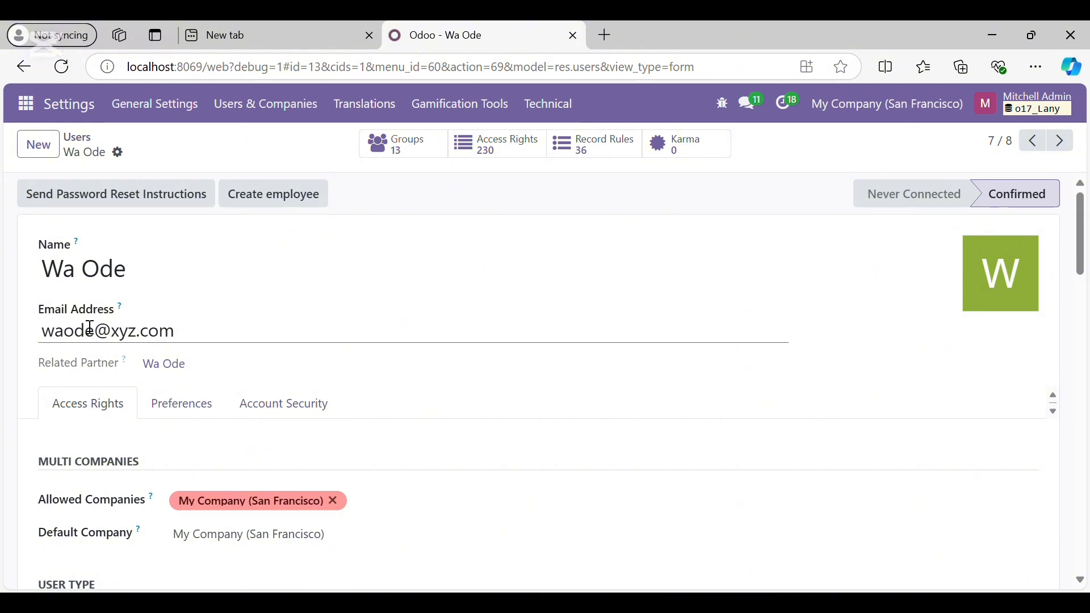
Scroll through the staff user's Access Rights tab to check Invoicing is Billing Administrator
{"action": "scroll", "coordinate": [192, 339], "scroll_direction": "down", "scroll_amount": 3}
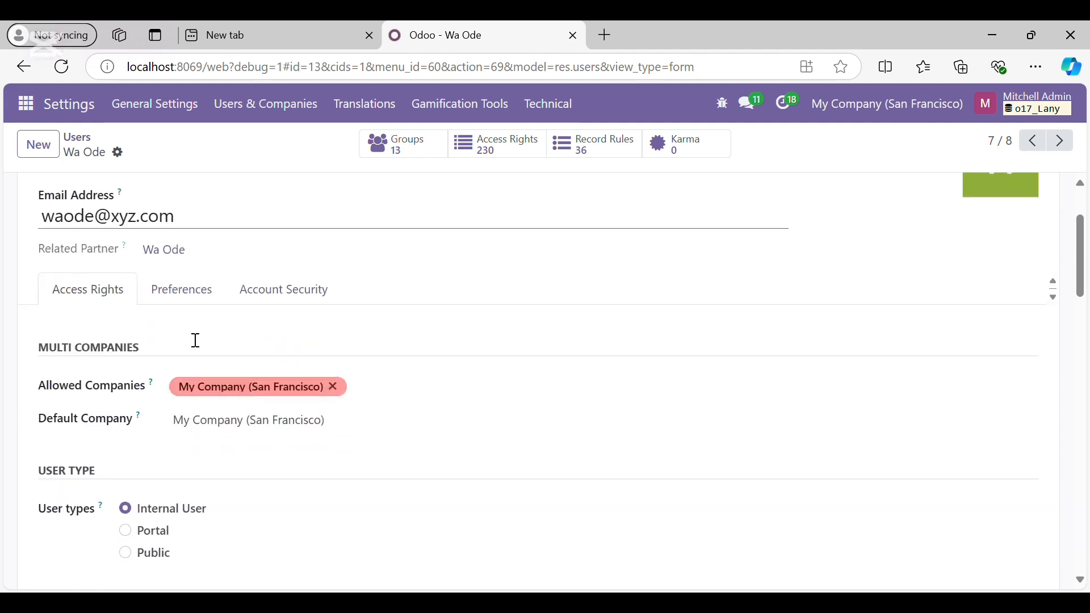
{"action": "scroll", "coordinate": [192, 340], "scroll_direction": "up", "scroll_amount": 3}
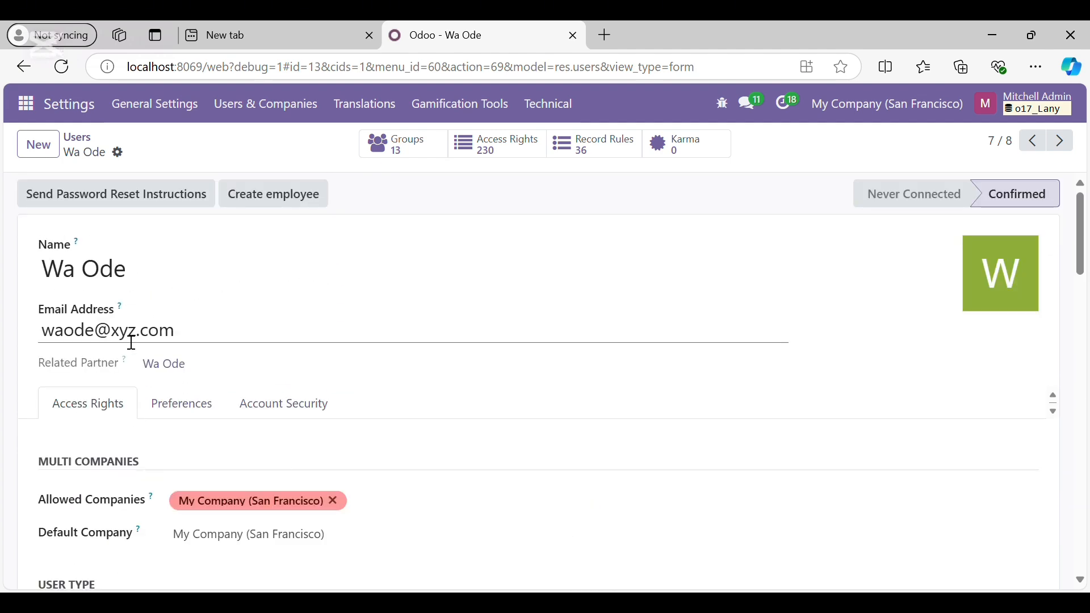
{"action": "scroll", "coordinate": [158, 343], "scroll_direction": "down", "scroll_amount": 10}
{"action": "scroll", "coordinate": [157, 342], "scroll_direction": "up", "scroll_amount": 3}
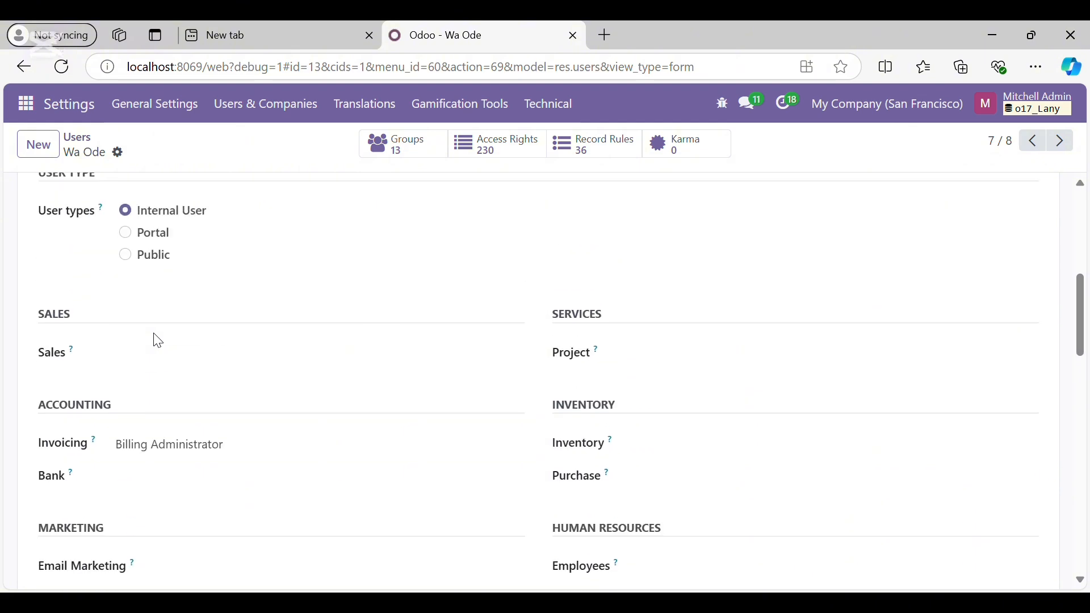
{"action": "scroll", "coordinate": [153, 340], "scroll_direction": "up", "scroll_amount": 1}
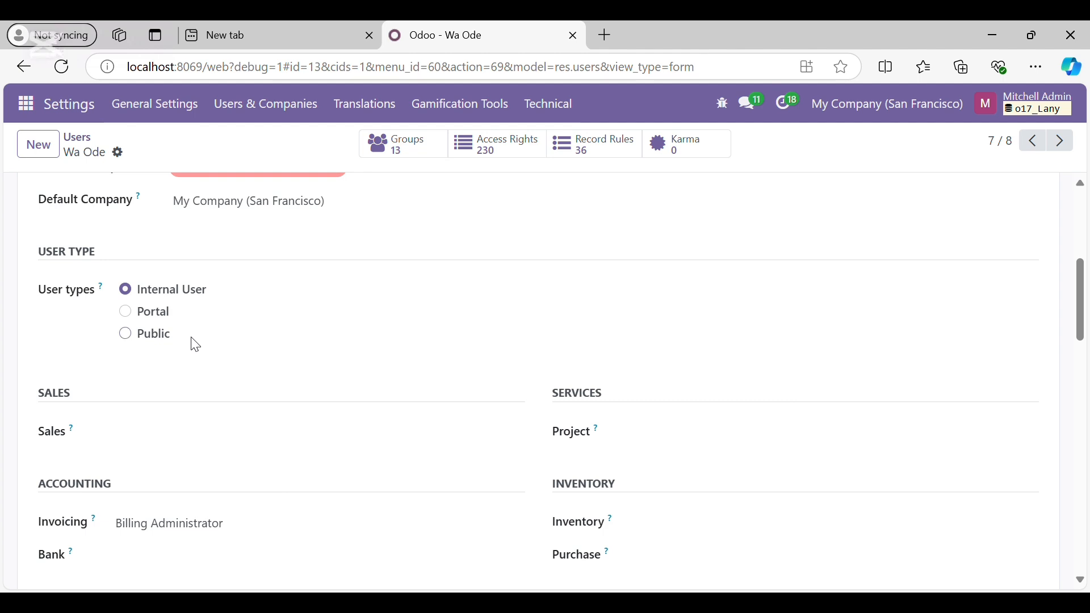
{"action": "scroll", "coordinate": [213, 355], "scroll_direction": "down", "scroll_amount": 2}
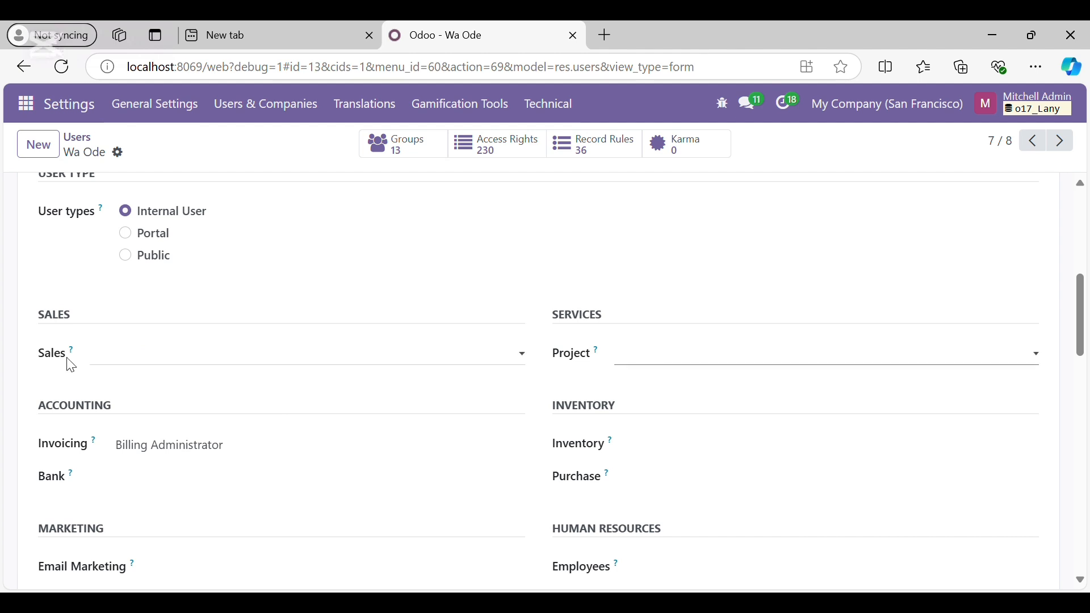
Enable Use wave pickings in the staff user's access rights
{"action": "scroll", "coordinate": [433, 390], "scroll_direction": "down", "scroll_amount": 1}
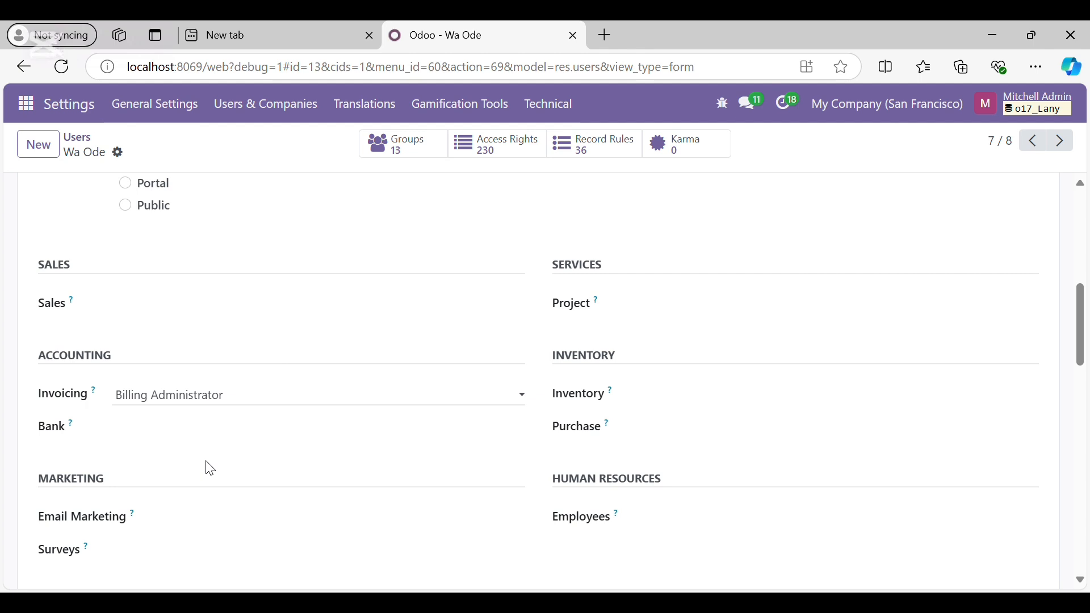
{"action": "scroll", "coordinate": [239, 417], "scroll_direction": "down", "scroll_amount": 4}
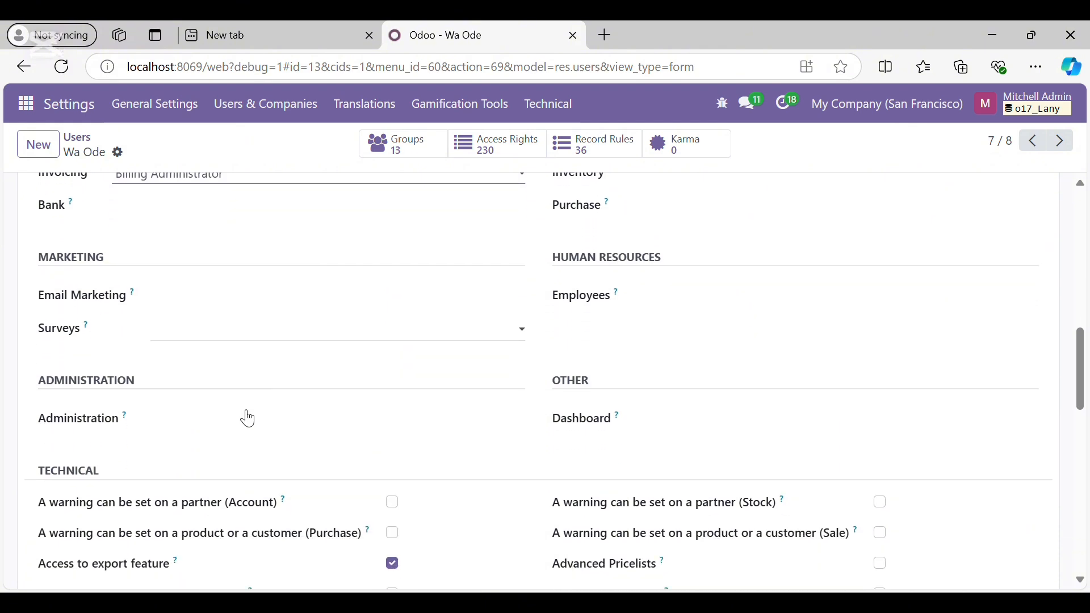
{"action": "scroll", "coordinate": [248, 419], "scroll_direction": "down", "scroll_amount": 7}
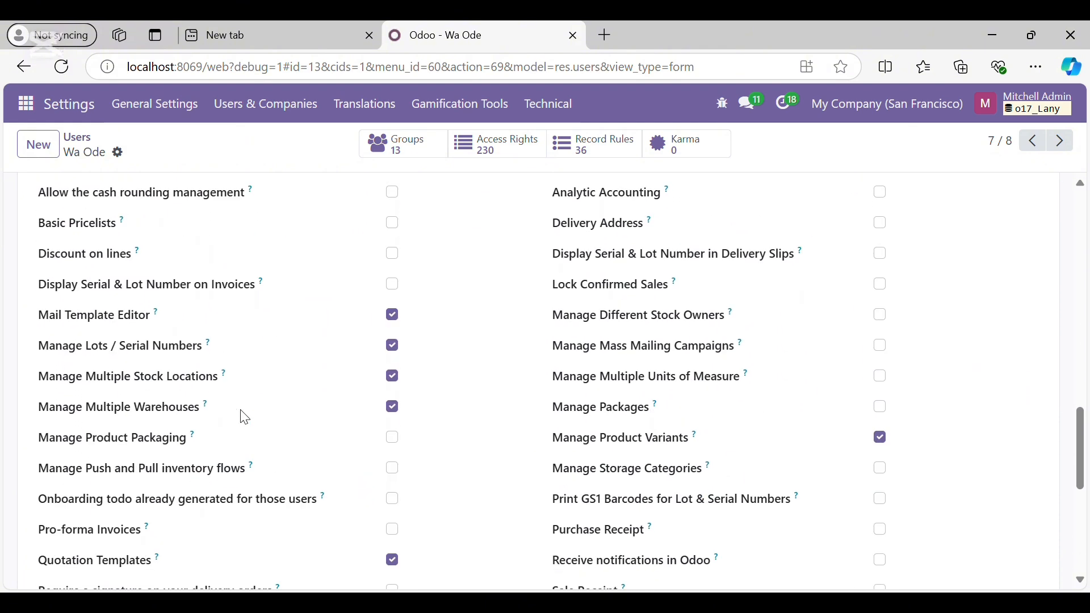
{"action": "scroll", "coordinate": [245, 418], "scroll_direction": "down", "scroll_amount": 7}
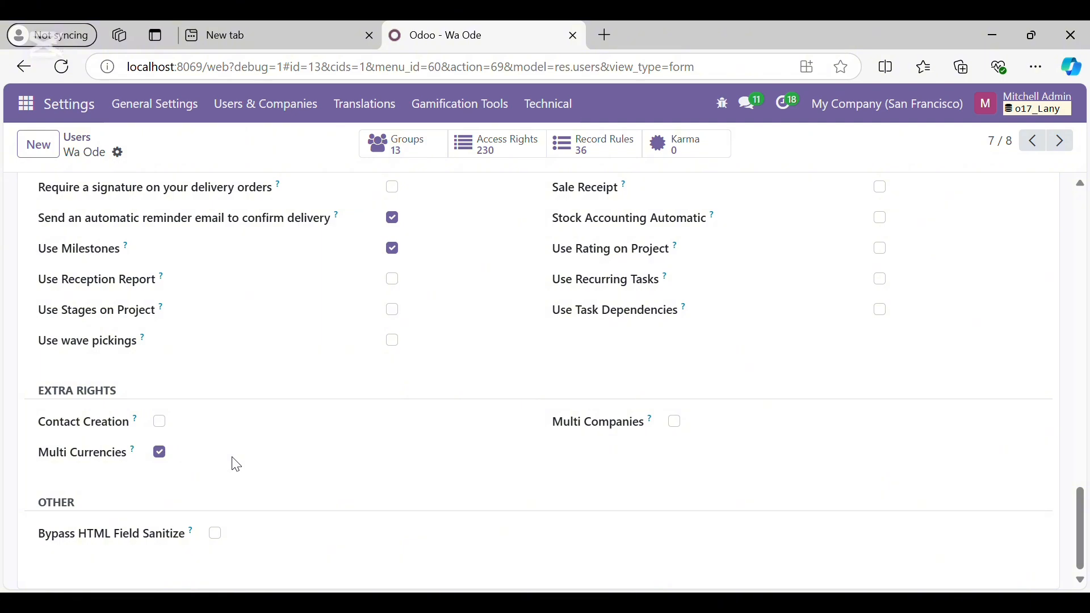
{"action": "scroll", "coordinate": [237, 465], "scroll_direction": "up", "scroll_amount": 15}
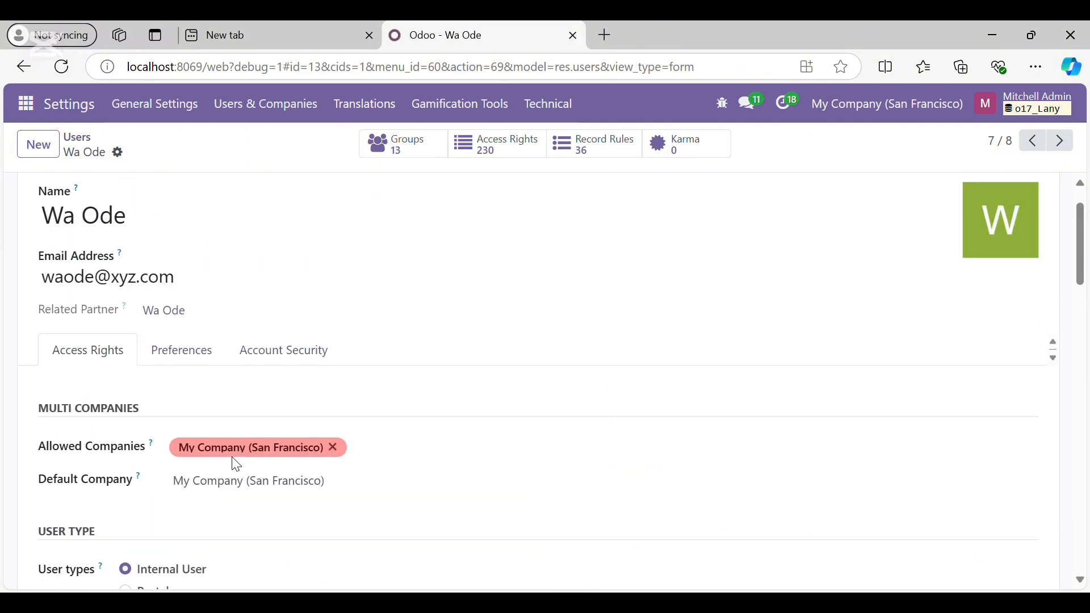
{"action": "scroll", "coordinate": [237, 465], "scroll_direction": "down", "scroll_amount": 14}
{"action": "scroll", "coordinate": [233, 462], "scroll_direction": "up", "scroll_amount": 9}
{"action": "scroll", "coordinate": [214, 445], "scroll_direction": "down", "scroll_amount": 3}
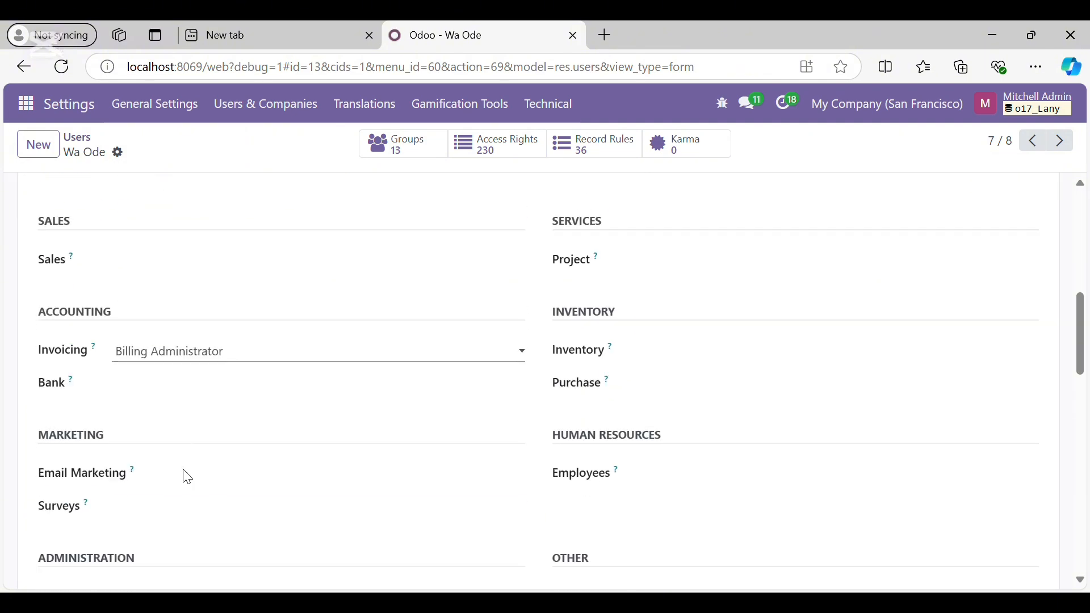
{"action": "scroll", "coordinate": [188, 477], "scroll_direction": "down", "scroll_amount": 15}
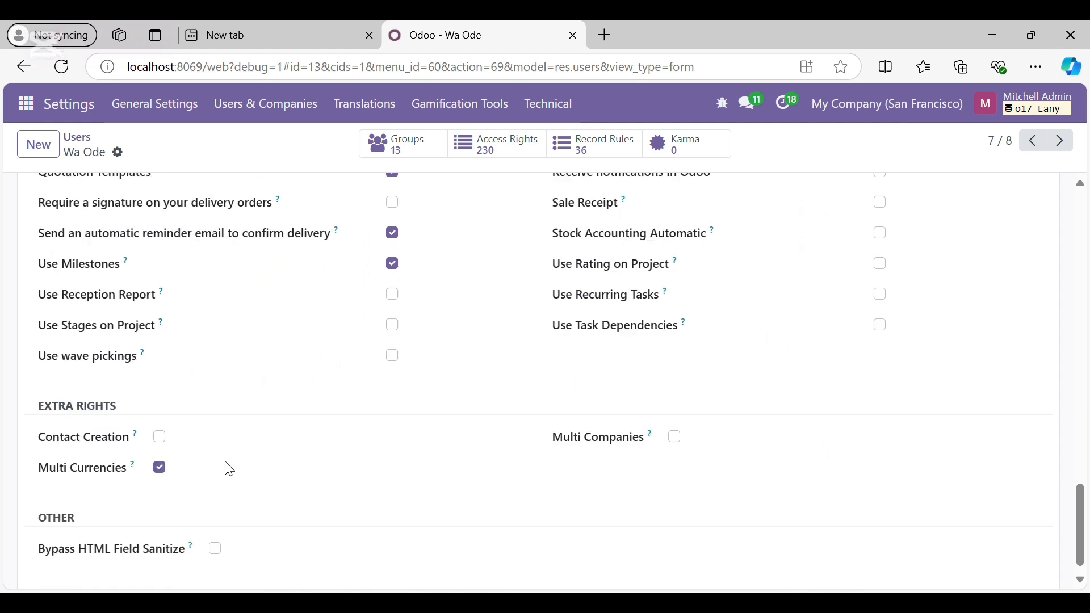
{"action": "scroll", "coordinate": [230, 469], "scroll_direction": "down", "scroll_amount": 1}
{"action": "left_click", "coordinate": [394, 341]}
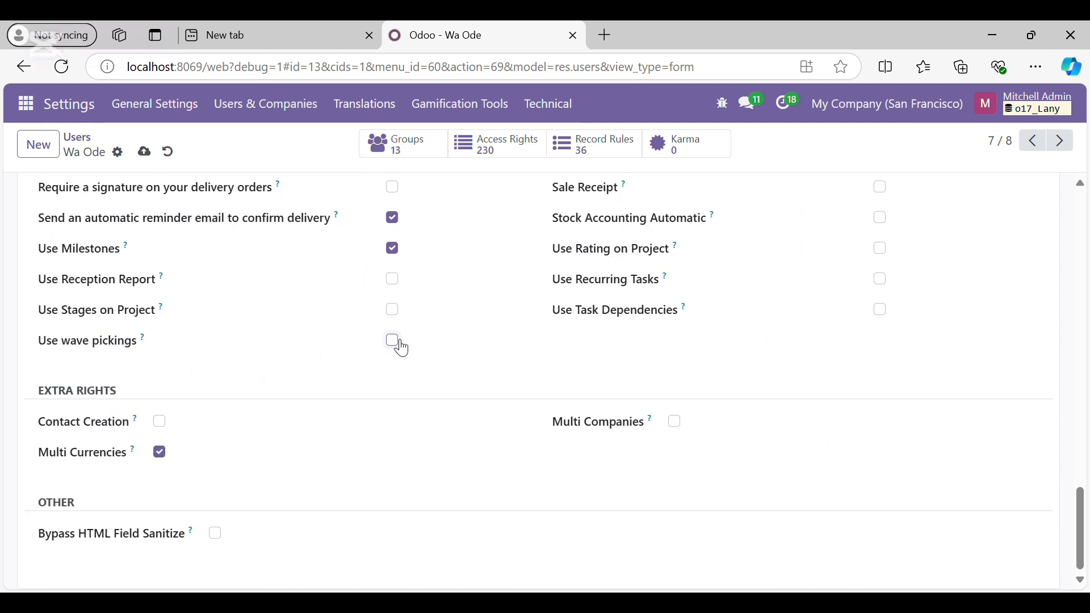
Save the staff user's record, now at 14 groups and 268 access rights
{"action": "scroll", "coordinate": [284, 449], "scroll_direction": "up", "scroll_amount": 10}
{"action": "scroll", "coordinate": [287, 452], "scroll_direction": "up", "scroll_amount": 15}
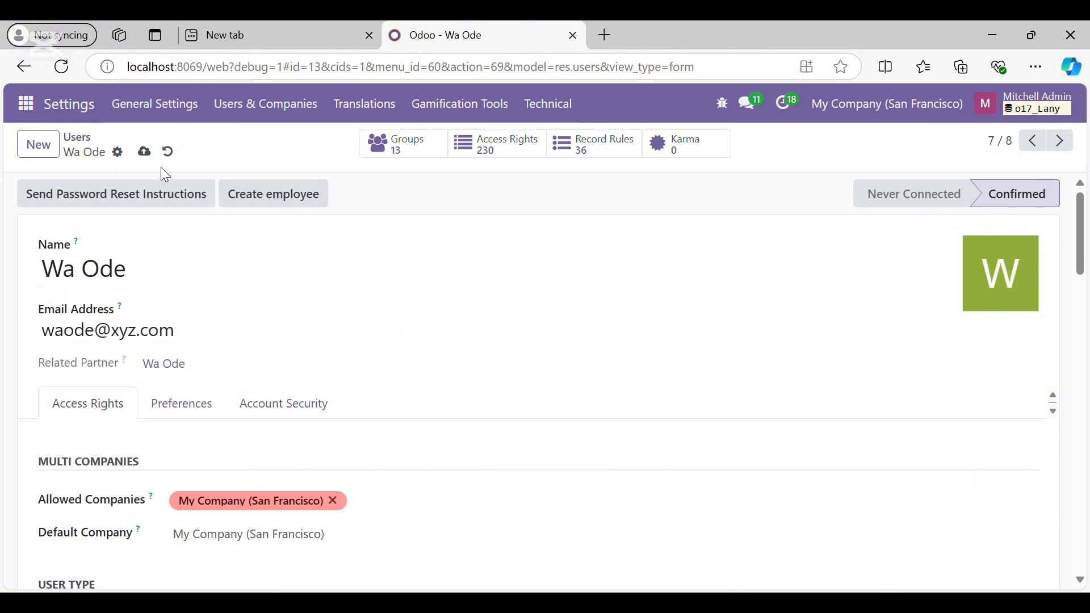
{"action": "left_click", "coordinate": [145, 152]}
Set a new login password for the staff user through Change Password
{"action": "left_click", "coordinate": [119, 155]}
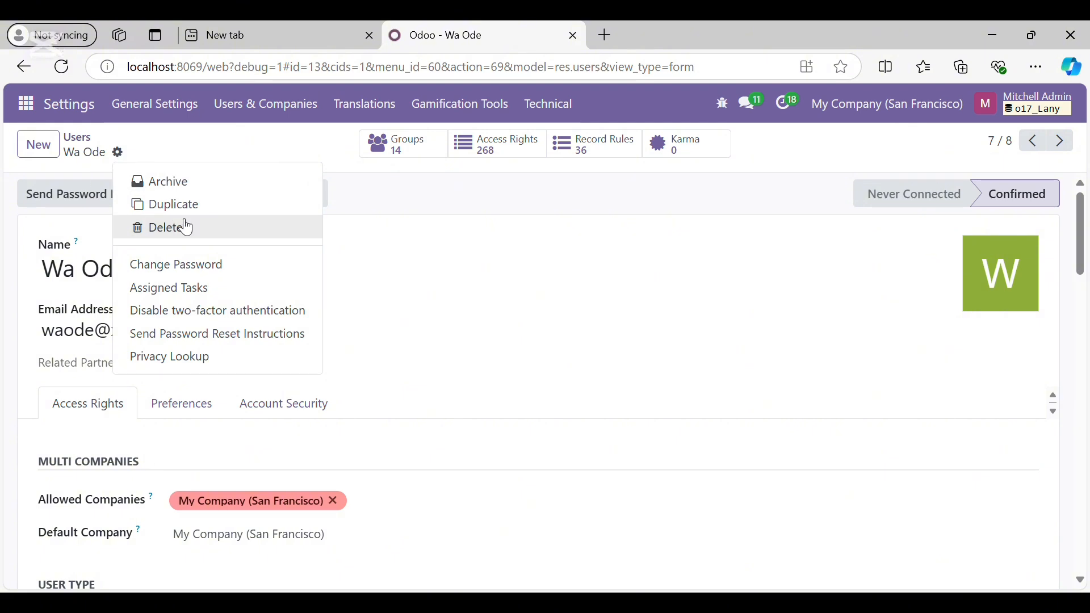
{"action": "left_click", "coordinate": [190, 269]}
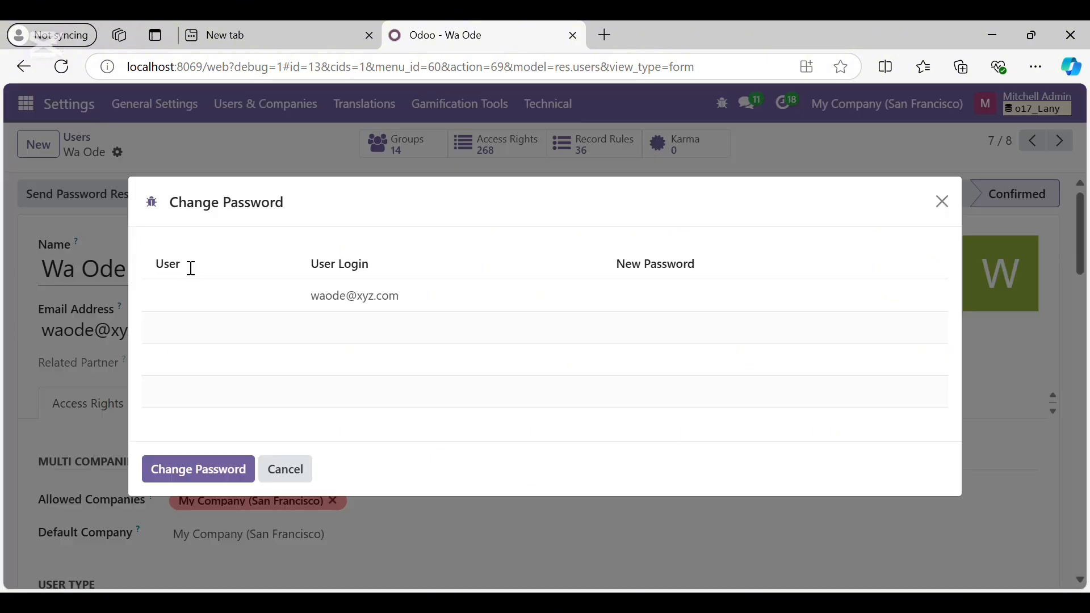
{"action": "left_click", "coordinate": [628, 299]}
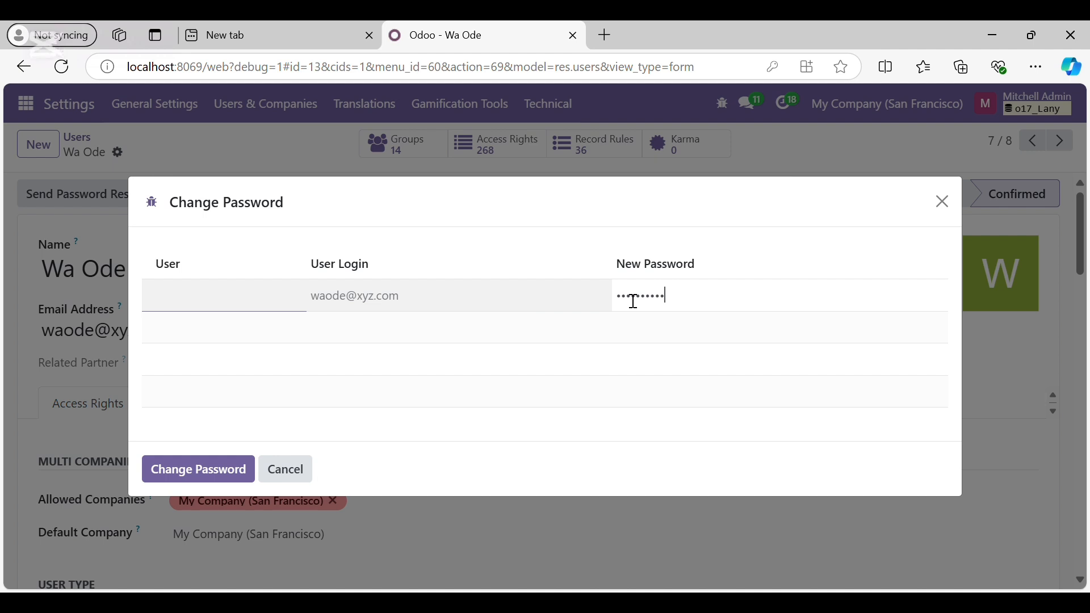
{"action": "type", "text": "•"}
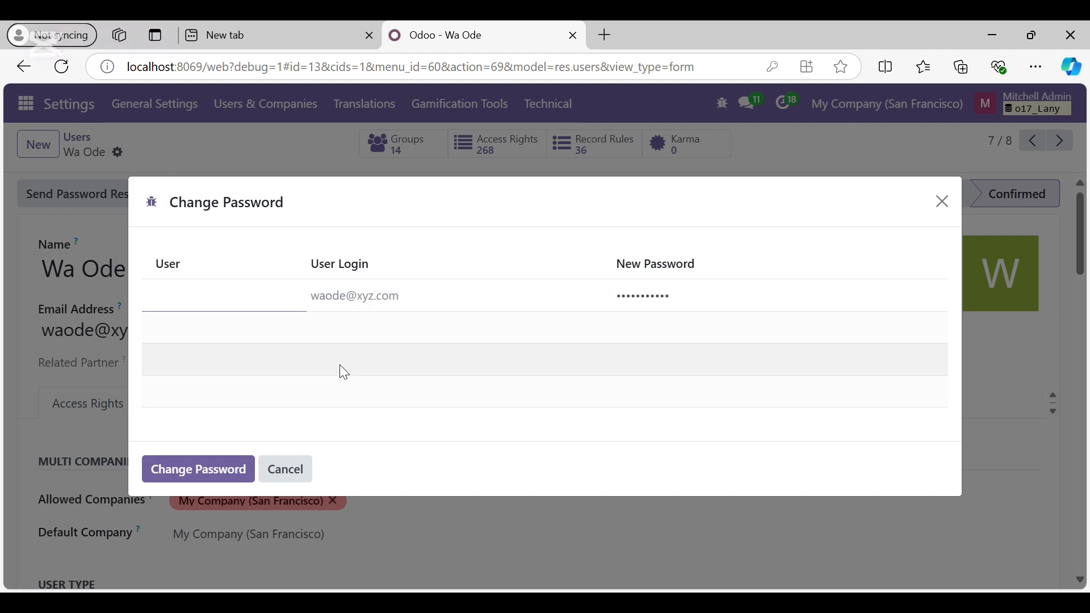
{"action": "left_click", "coordinate": [208, 474]}
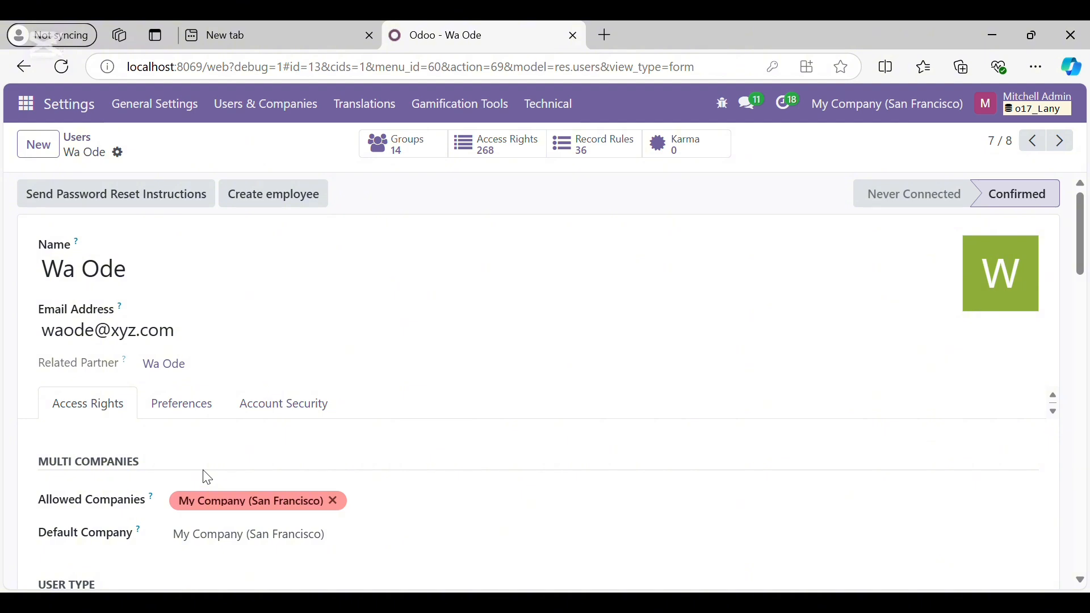
Open the first staff user's record from the Users list and save it
{"action": "left_click", "coordinate": [280, 120]}
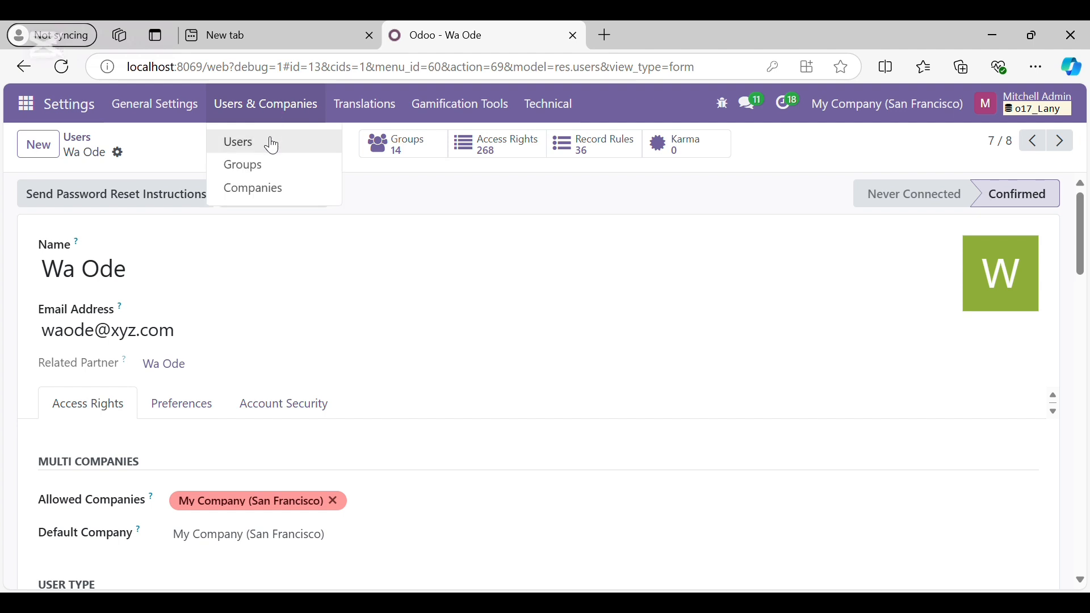
{"action": "left_click", "coordinate": [272, 144]}
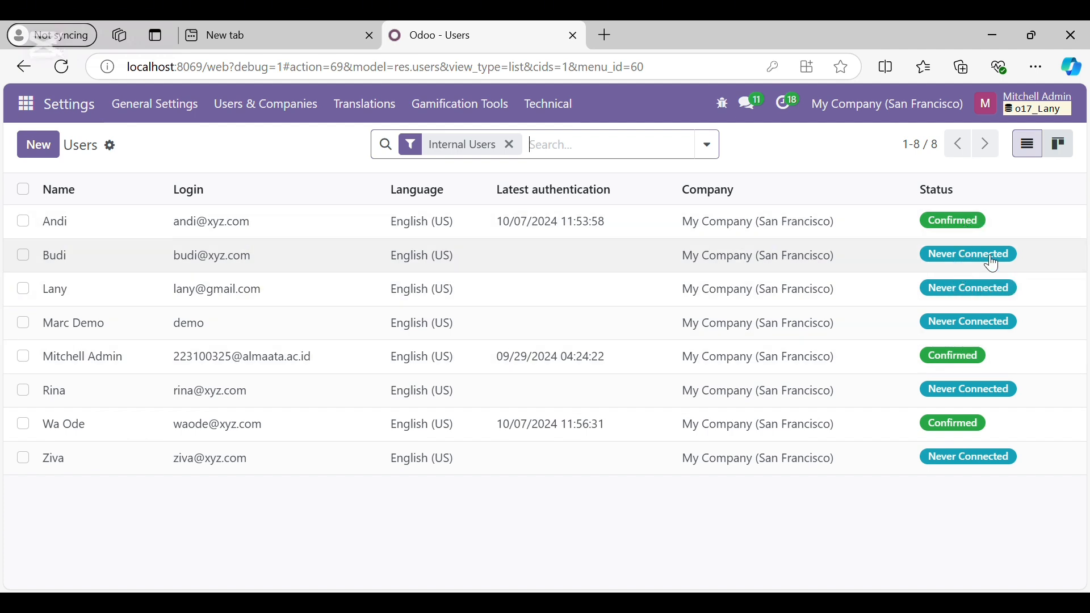
{"action": "left_click", "coordinate": [265, 104]}
{"action": "left_click", "coordinate": [288, 228]}
{"action": "scroll", "coordinate": [347, 377], "scroll_direction": "down", "scroll_amount": 7}
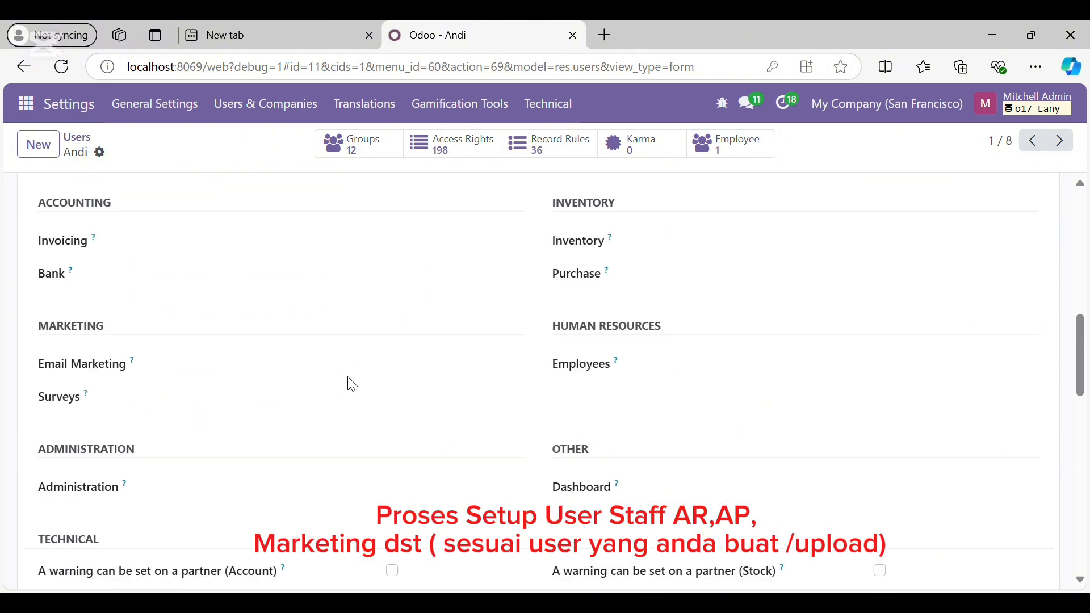
{"action": "scroll", "coordinate": [347, 377], "scroll_direction": "up", "scroll_amount": 4}
{"action": "scroll", "coordinate": [347, 378], "scroll_direction": "down", "scroll_amount": 3}
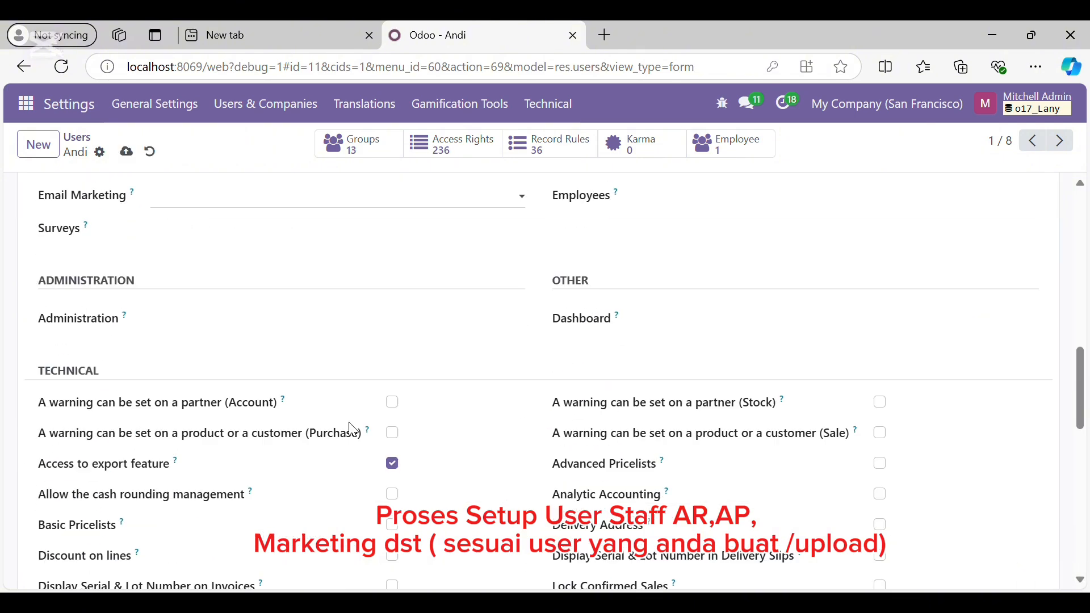
{"action": "scroll", "coordinate": [349, 429], "scroll_direction": "down", "scroll_amount": 5}
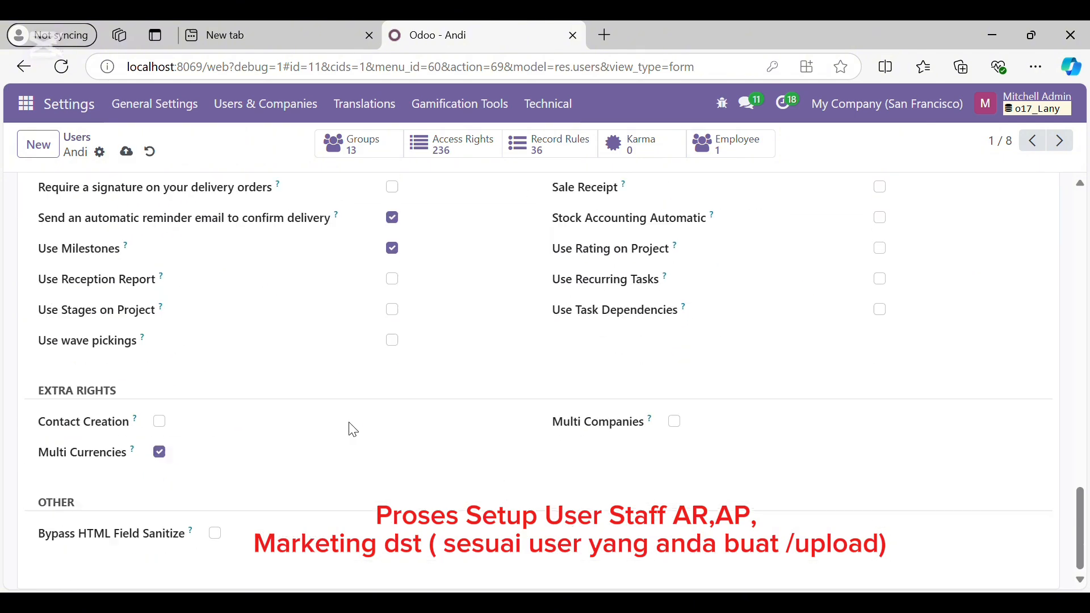
{"action": "scroll", "coordinate": [348, 428], "scroll_direction": "up", "scroll_amount": 15}
{"action": "left_click", "coordinate": [127, 152]}
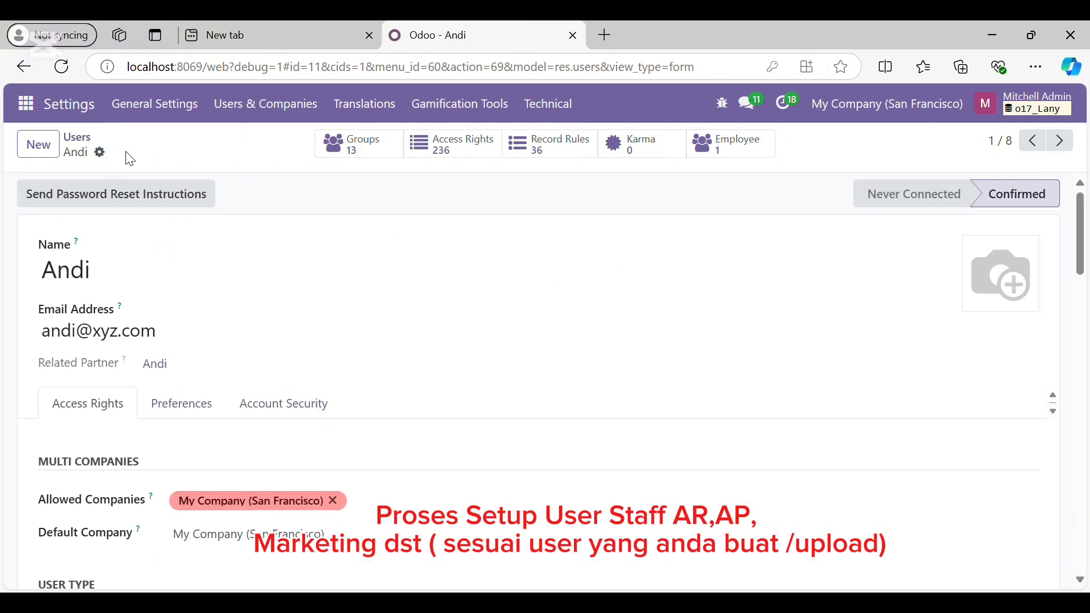
Return to the Users list and open the second staff user's record
{"action": "left_click", "coordinate": [274, 118]}
{"action": "left_click", "coordinate": [279, 138]}
{"action": "left_click", "coordinate": [241, 249]}
{"action": "scroll", "coordinate": [304, 351], "scroll_direction": "down", "scroll_amount": 1}
{"action": "scroll", "coordinate": [304, 351], "scroll_direction": "down", "scroll_amount": 5}
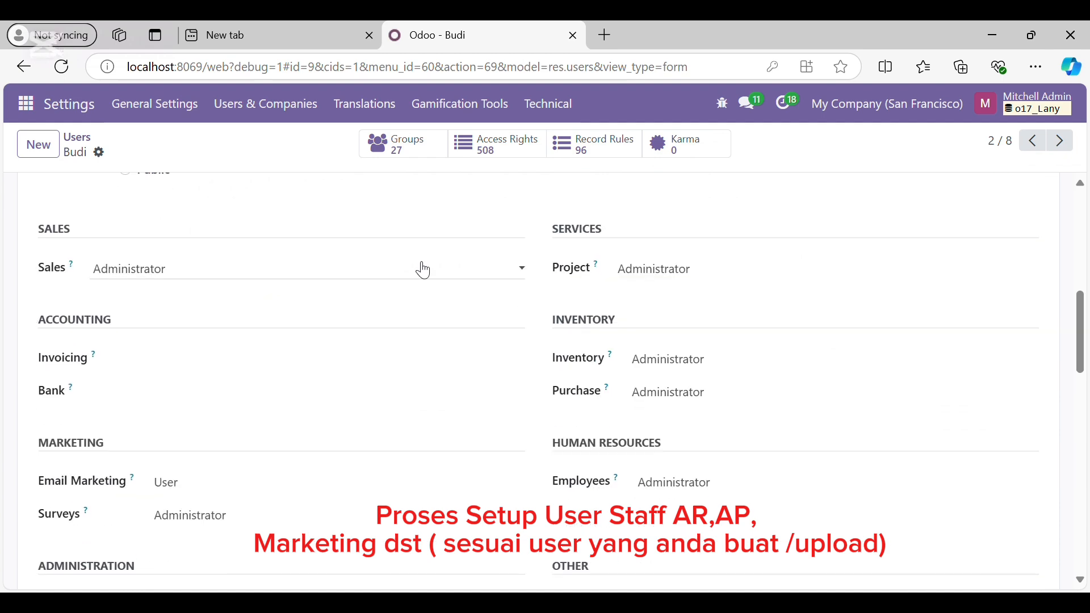
Clear the second user's app rights, set Invoicing to Billing, and save
{"action": "left_click", "coordinate": [383, 270]}
{"action": "left_click", "coordinate": [382, 288]}
{"action": "left_click", "coordinate": [628, 270]}
{"action": "left_click", "coordinate": [624, 288]}
{"action": "left_click", "coordinate": [688, 357]}
{"action": "left_click", "coordinate": [685, 379]}
{"action": "left_click", "coordinate": [680, 393]}
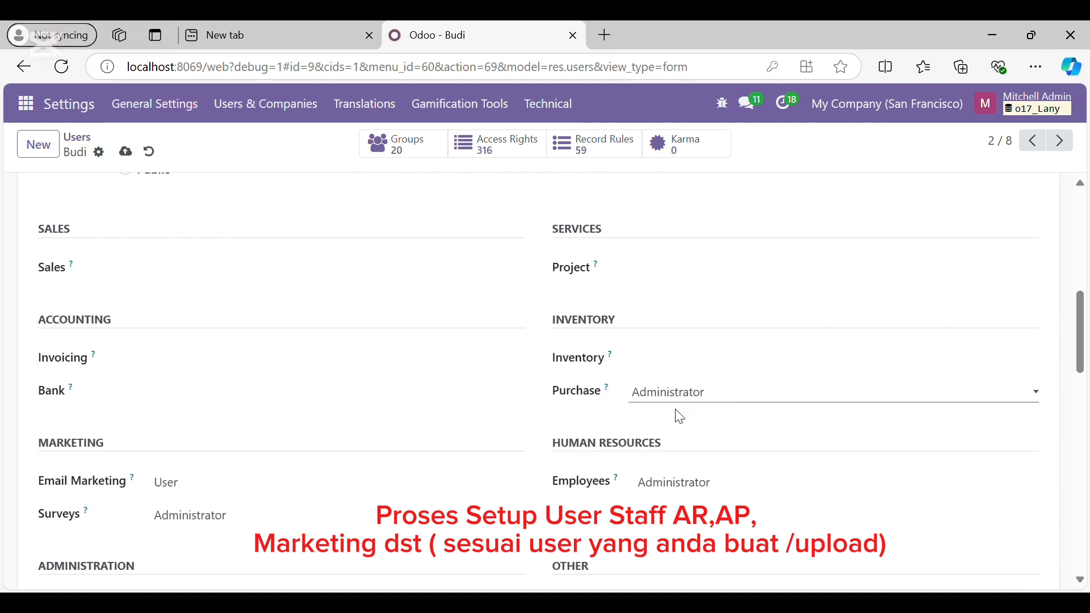
{"action": "left_click", "coordinate": [678, 411]}
{"action": "left_click", "coordinate": [678, 484]}
{"action": "left_click", "coordinate": [676, 501]}
{"action": "left_click", "coordinate": [205, 361]}
{"action": "left_click", "coordinate": [184, 400]}
{"action": "left_click", "coordinate": [229, 520]}
{"action": "left_click", "coordinate": [243, 455]}
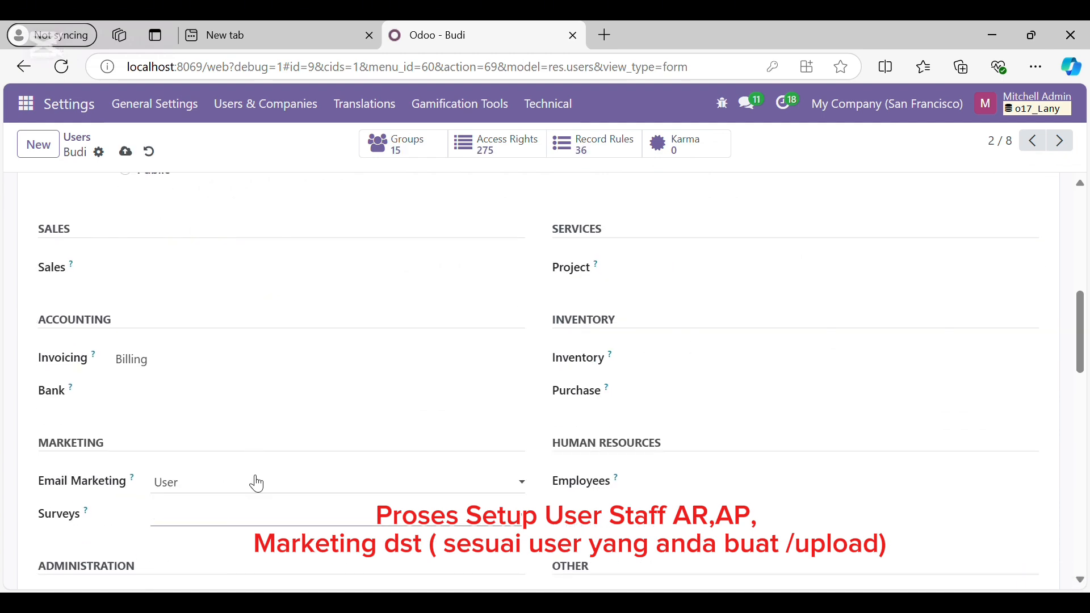
{"action": "left_click", "coordinate": [254, 481]}
{"action": "left_click", "coordinate": [244, 500]}
{"action": "scroll", "coordinate": [235, 505], "scroll_direction": "down", "scroll_amount": 14}
{"action": "scroll", "coordinate": [264, 464], "scroll_direction": "up", "scroll_amount": 5}
{"action": "left_click", "coordinate": [126, 151]}
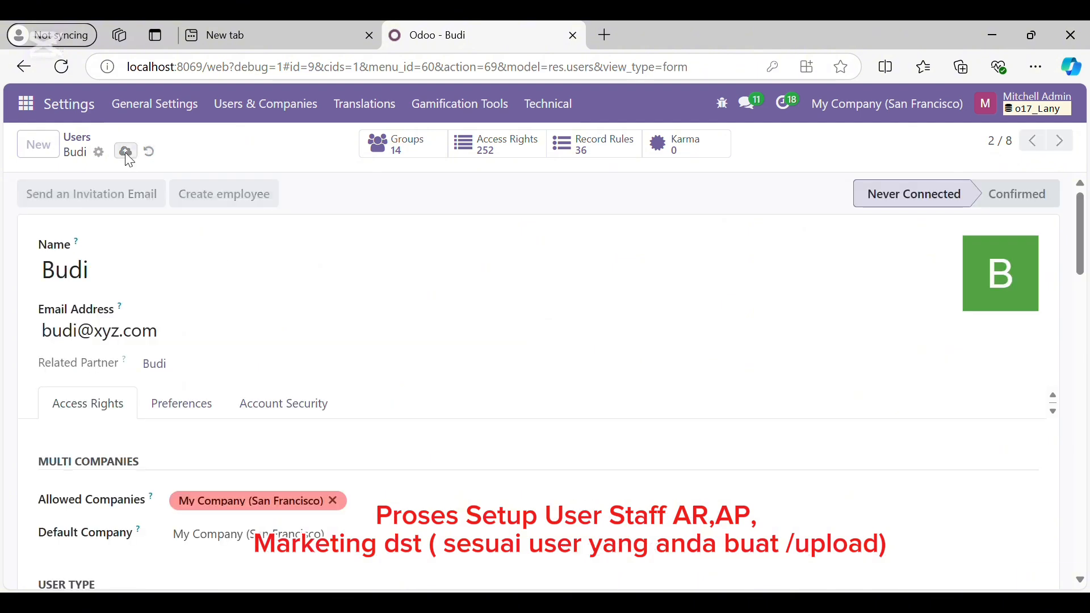
Change the second staff user's password
{"action": "left_click", "coordinate": [100, 151]}
{"action": "left_click", "coordinate": [173, 266]}
{"action": "left_click", "coordinate": [649, 304]}
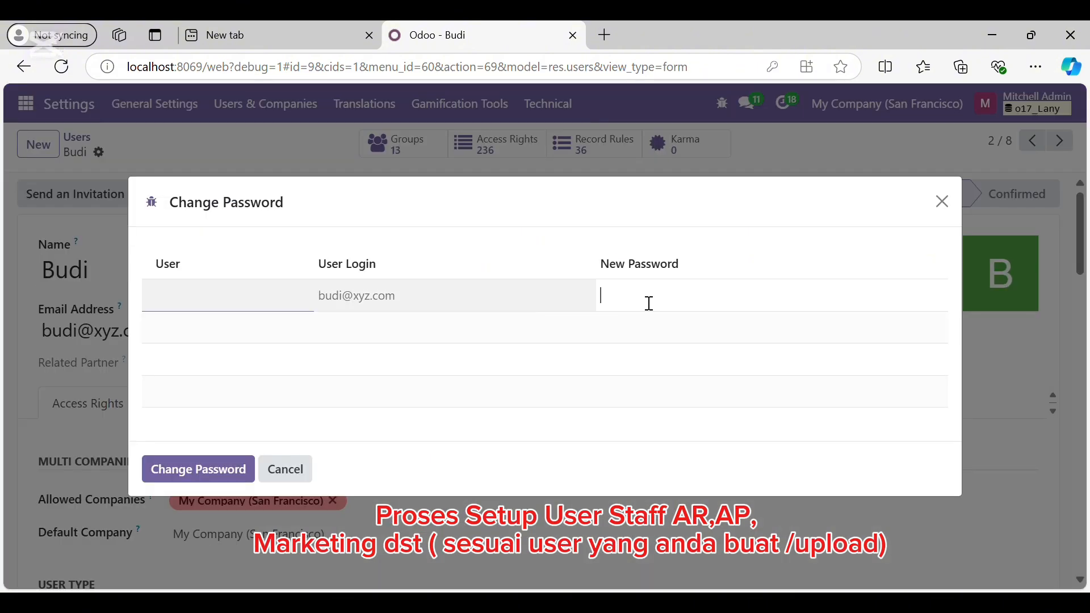
{"action": "left_click", "coordinate": [233, 470]}
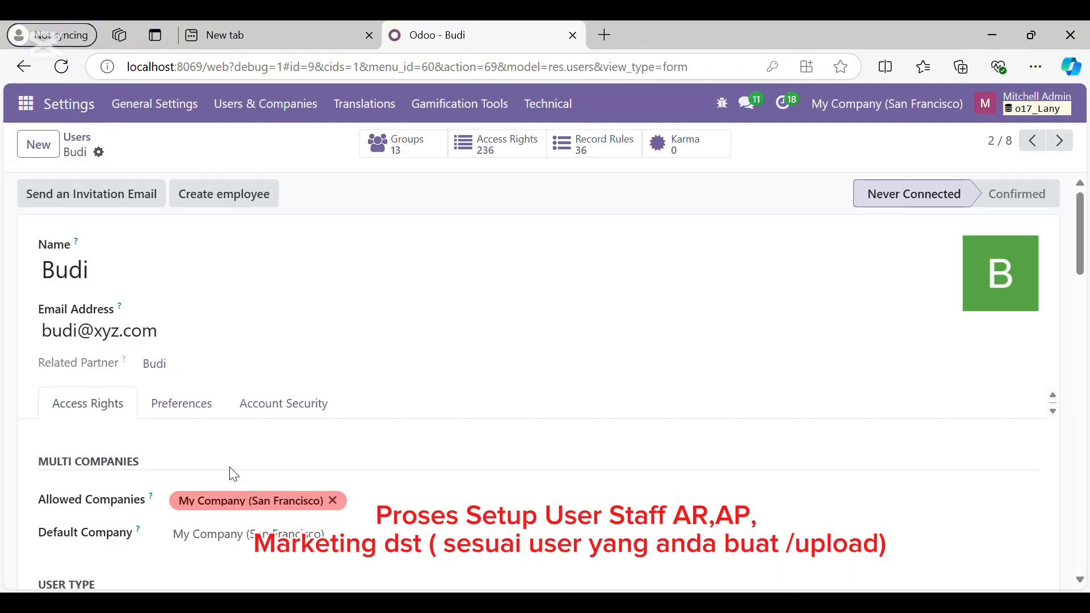
Back in the Users list, change the first staff user's password too
{"action": "left_click", "coordinate": [278, 117]}
{"action": "left_click", "coordinate": [255, 146]}
{"action": "scroll", "coordinate": [193, 389], "scroll_direction": "down", "scroll_amount": 15}
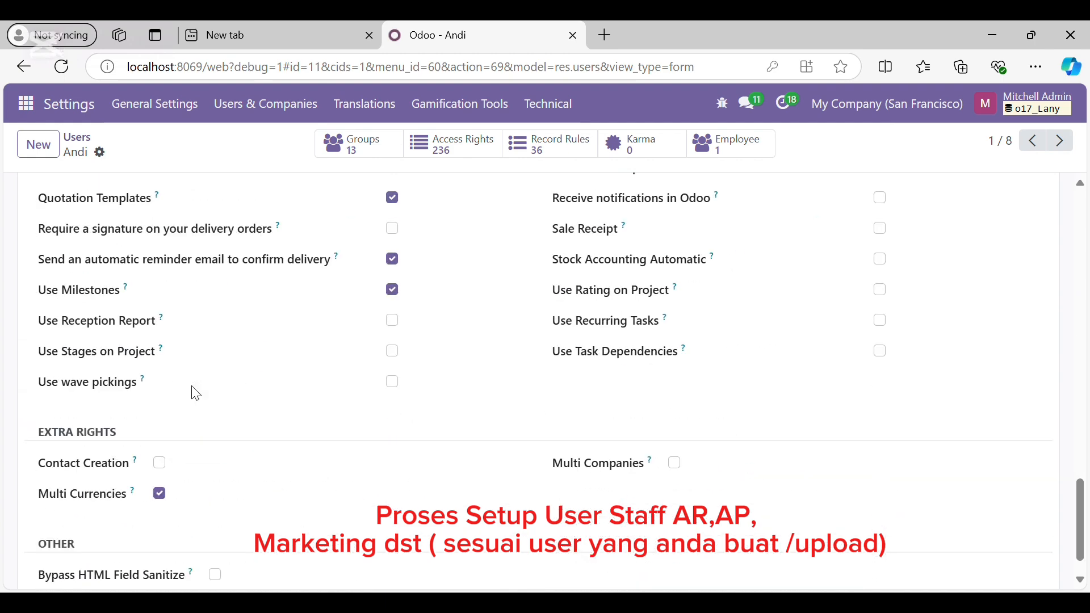
{"action": "scroll", "coordinate": [192, 390], "scroll_direction": "up", "scroll_amount": 14}
{"action": "left_click", "coordinate": [100, 152]}
{"action": "left_click", "coordinate": [170, 265]}
{"action": "left_click", "coordinate": [616, 302]}
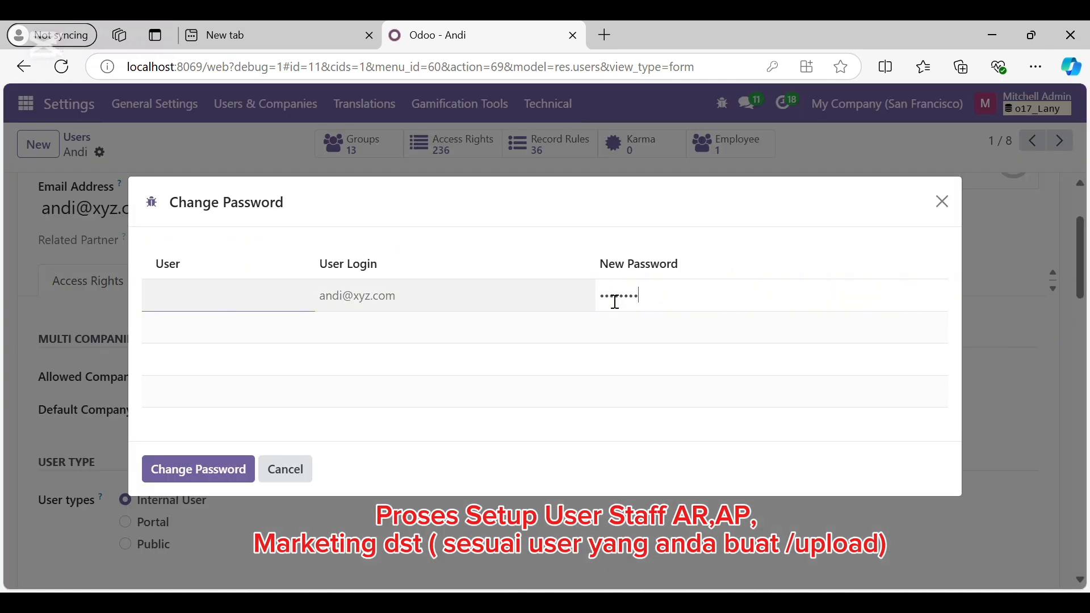
{"action": "left_click", "coordinate": [197, 465]}
Open the third staff user and remove Project, Inventory, Purchase and Employees access
{"action": "left_click", "coordinate": [266, 104]}
{"action": "left_click", "coordinate": [242, 140]}
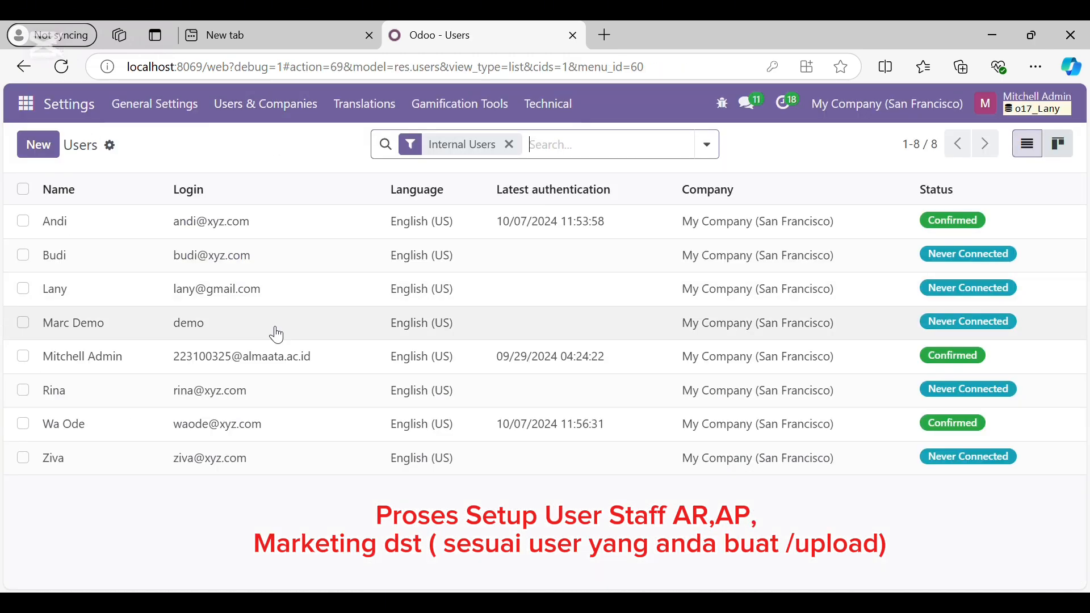
{"action": "left_click", "coordinate": [214, 390]}
{"action": "scroll", "coordinate": [183, 370], "scroll_direction": "down", "scroll_amount": 6}
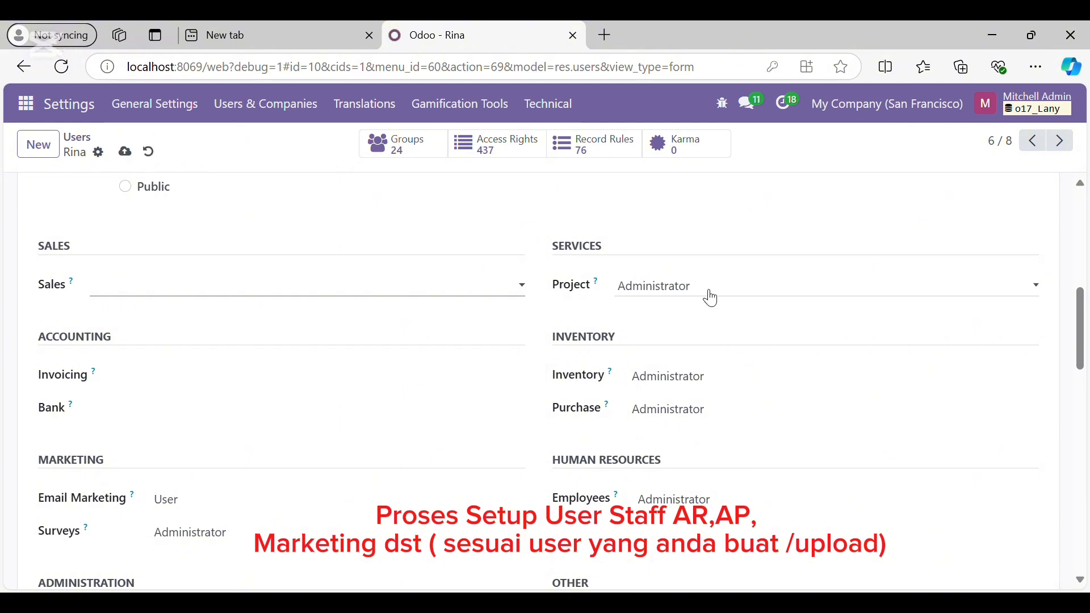
{"action": "left_click", "coordinate": [709, 292]}
{"action": "left_click", "coordinate": [711, 307]}
{"action": "left_click", "coordinate": [717, 376]}
{"action": "left_click", "coordinate": [713, 397]}
{"action": "left_click", "coordinate": [703, 410]}
{"action": "left_click", "coordinate": [701, 428]}
{"action": "left_click", "coordinate": [703, 501]}
{"action": "left_click", "coordinate": [703, 520]}
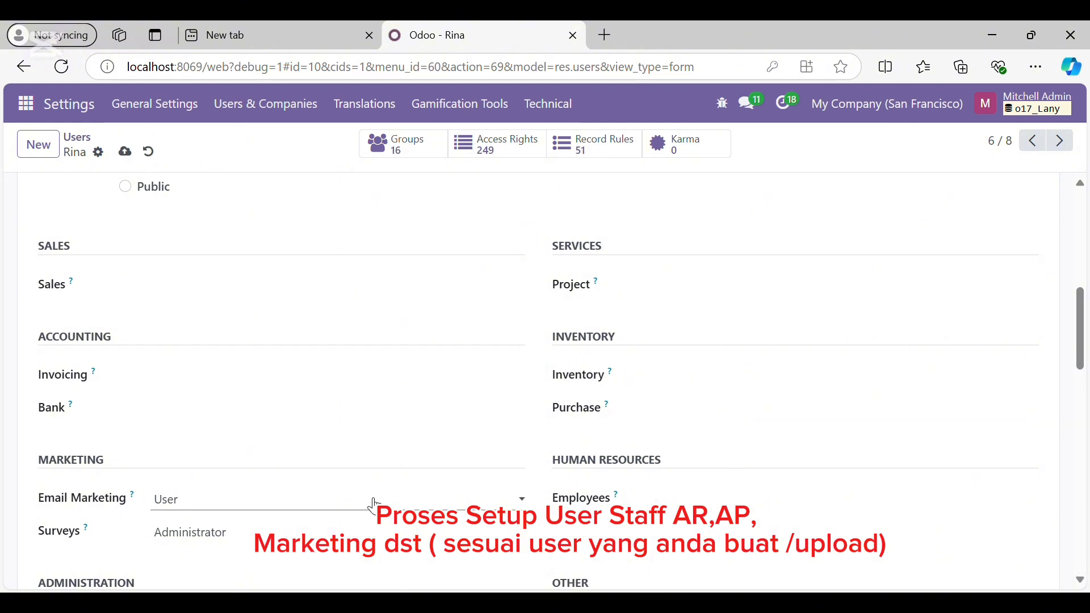
Clear Email Marketing and Surveys, set Invoicing to Billing, and save the third user
{"action": "left_click", "coordinate": [372, 502]}
{"action": "left_click", "coordinate": [360, 518]}
{"action": "left_click", "coordinate": [346, 534]}
{"action": "left_click", "coordinate": [341, 551]}
{"action": "left_click", "coordinate": [273, 377]}
{"action": "left_click", "coordinate": [244, 420]}
{"action": "scroll", "coordinate": [244, 421], "scroll_direction": "down", "scroll_amount": 15}
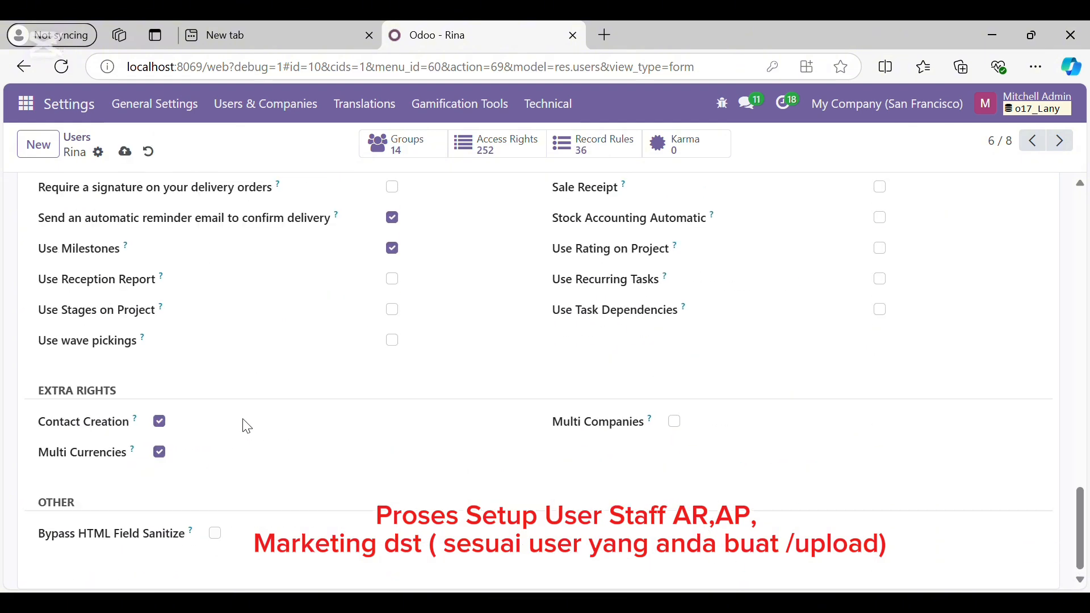
{"action": "scroll", "coordinate": [247, 426], "scroll_direction": "up", "scroll_amount": 20}
{"action": "left_click", "coordinate": [125, 152]}
Give the third user a new password and return to the Users list
{"action": "left_click", "coordinate": [98, 152]}
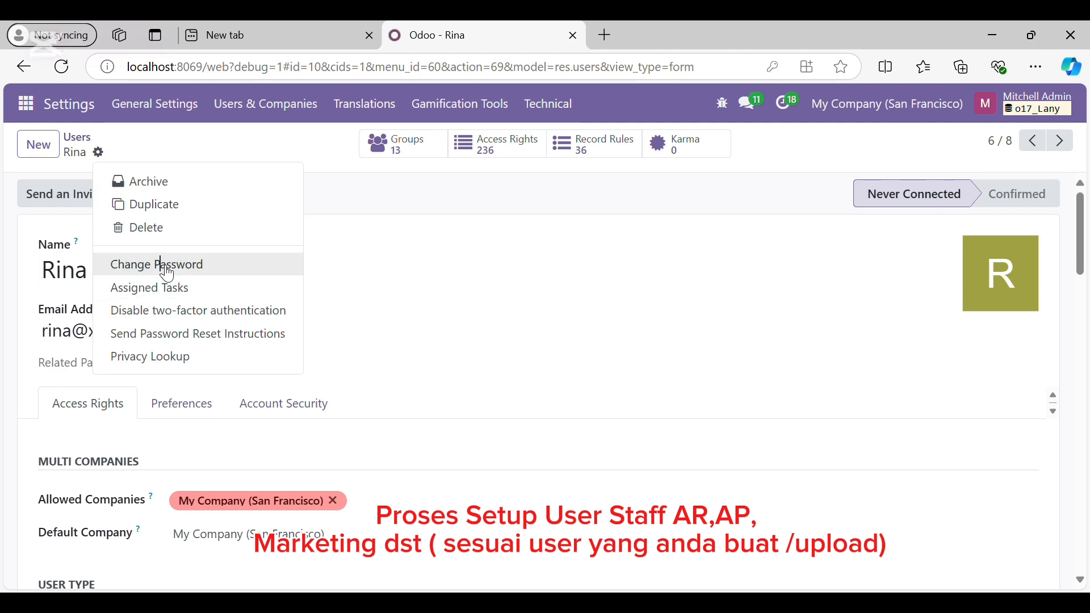
{"action": "left_click", "coordinate": [168, 265]}
{"action": "left_click", "coordinate": [635, 301]}
{"action": "type", "text": "1234567890"}
{"action": "left_click", "coordinate": [194, 470]}
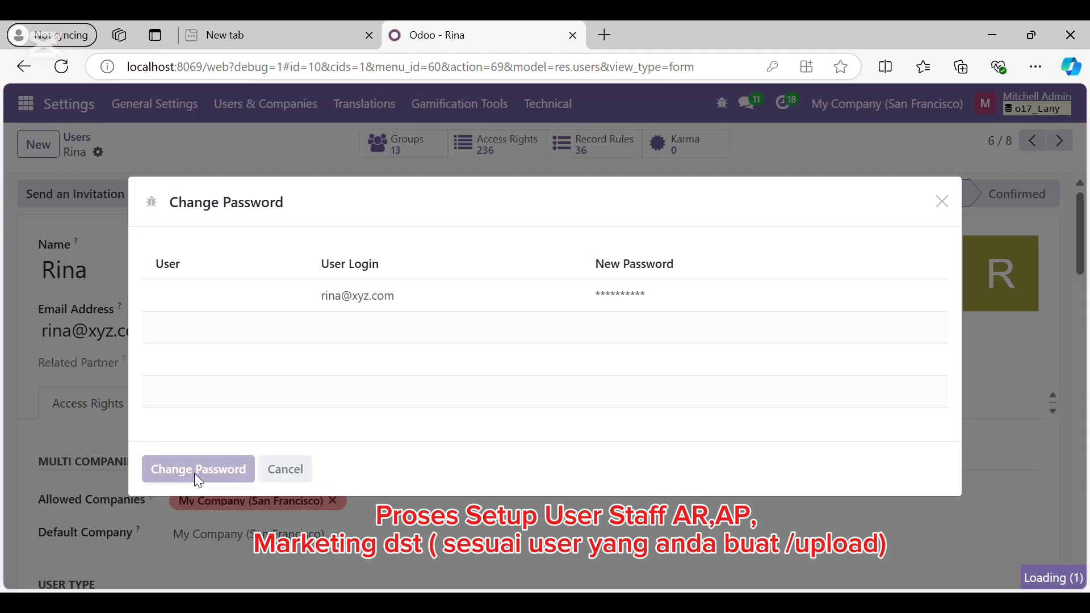
{"action": "left_click", "coordinate": [265, 104]}
{"action": "left_click", "coordinate": [260, 141]}
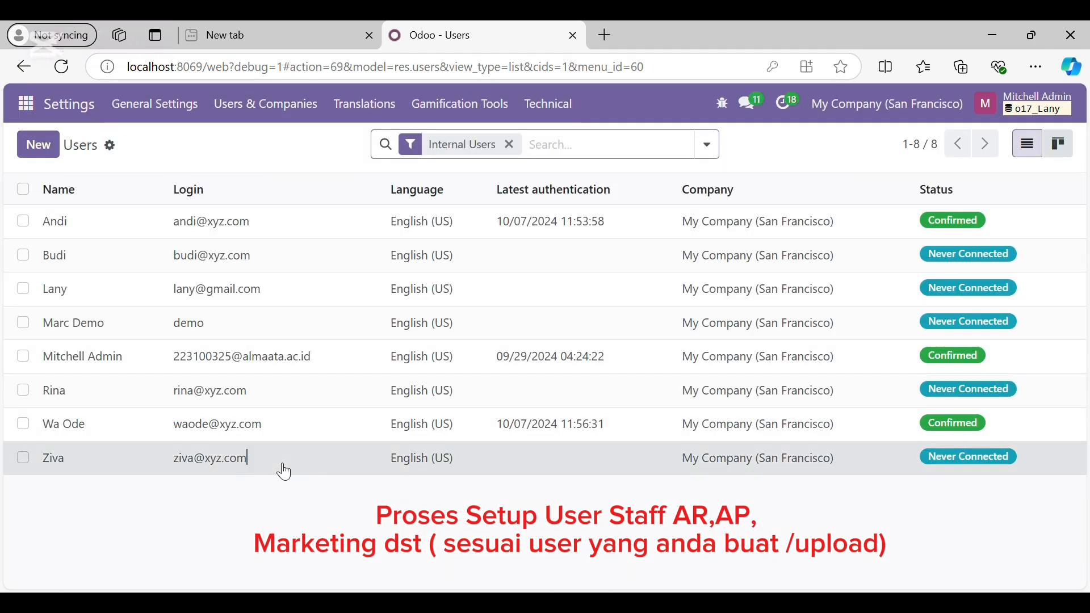
Open the last staff user and remove Surveys, Sales and Project access
{"action": "left_click", "coordinate": [284, 471]}
{"action": "scroll", "coordinate": [267, 369], "scroll_direction": "down", "scroll_amount": 10}
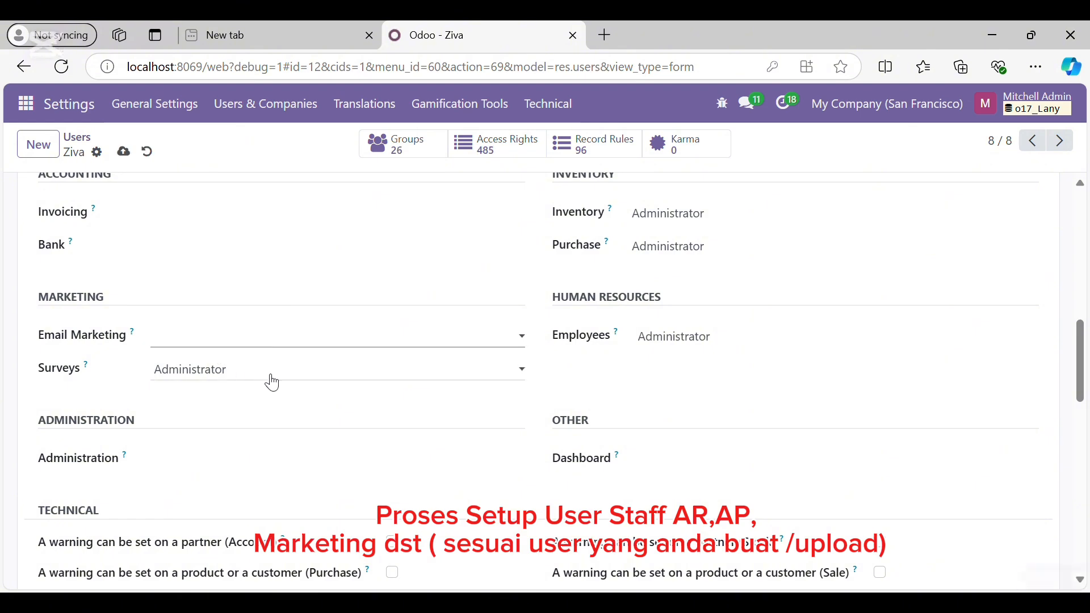
{"action": "left_click", "coordinate": [272, 375]}
{"action": "left_click", "coordinate": [273, 393]}
{"action": "scroll", "coordinate": [504, 362], "scroll_direction": "up", "scroll_amount": 3}
{"action": "left_click", "coordinate": [287, 351]}
{"action": "left_click", "coordinate": [272, 375]}
{"action": "left_click", "coordinate": [640, 350]}
{"action": "left_click", "coordinate": [648, 378]}
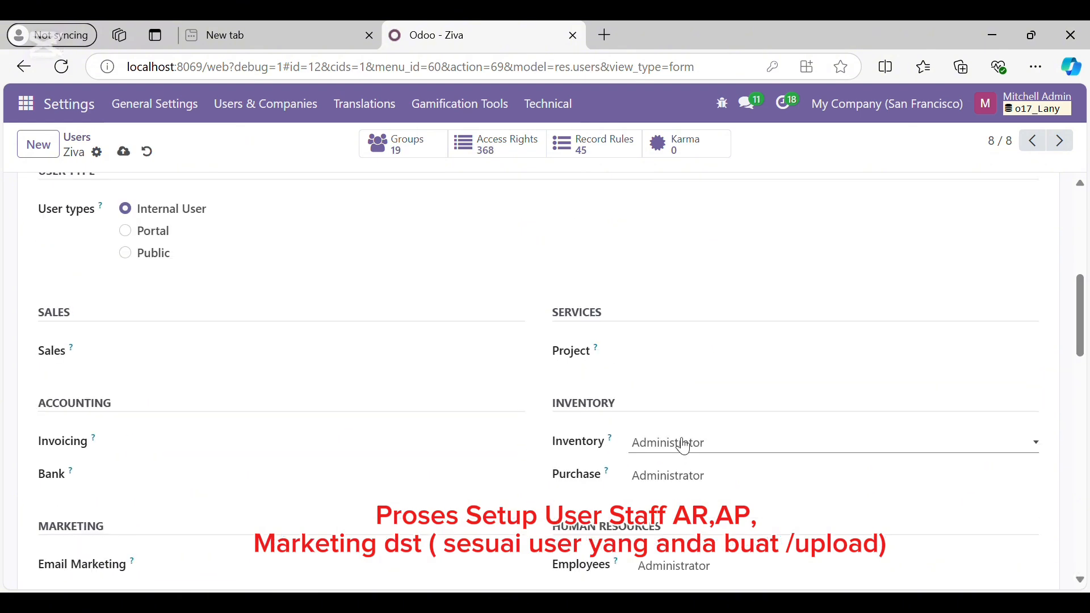
Remove Inventory, Purchase and Employees access, set Invoicing to Billing, and save at 13 groups
{"action": "left_click", "coordinate": [684, 443]}
{"action": "left_click", "coordinate": [678, 464]}
{"action": "left_click", "coordinate": [701, 476]}
{"action": "left_click", "coordinate": [682, 497]}
{"action": "scroll", "coordinate": [599, 454], "scroll_direction": "down", "scroll_amount": 1}
{"action": "left_click", "coordinate": [673, 485]}
{"action": "left_click", "coordinate": [673, 507]}
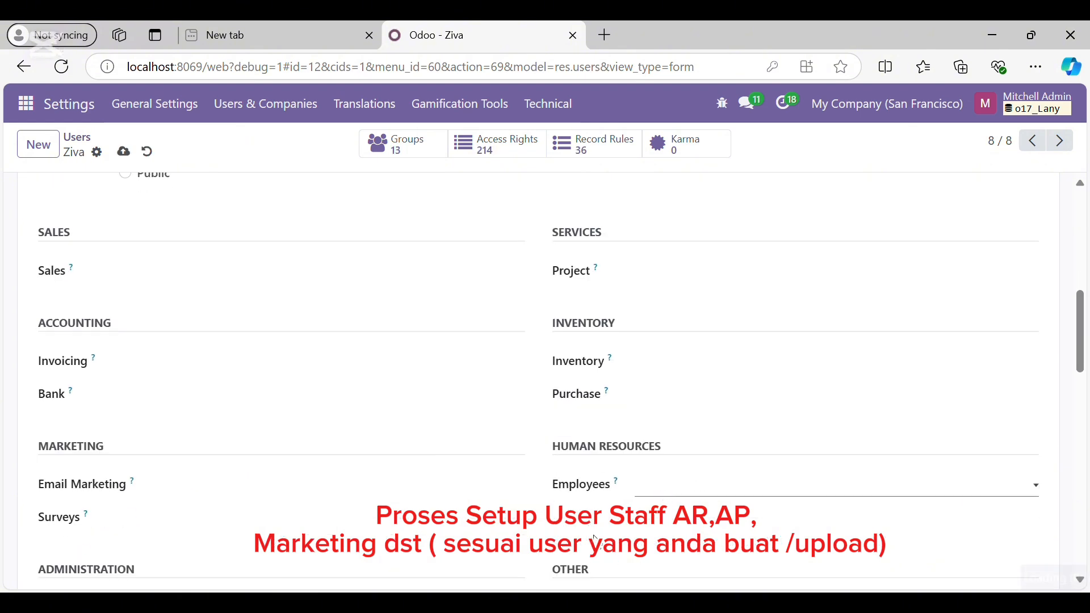
{"action": "left_click", "coordinate": [190, 411]}
{"action": "scroll", "coordinate": [284, 340], "scroll_direction": "down", "scroll_amount": 10}
{"action": "scroll", "coordinate": [353, 443], "scroll_direction": "up", "scroll_amount": 15}
{"action": "left_click", "coordinate": [124, 152]}
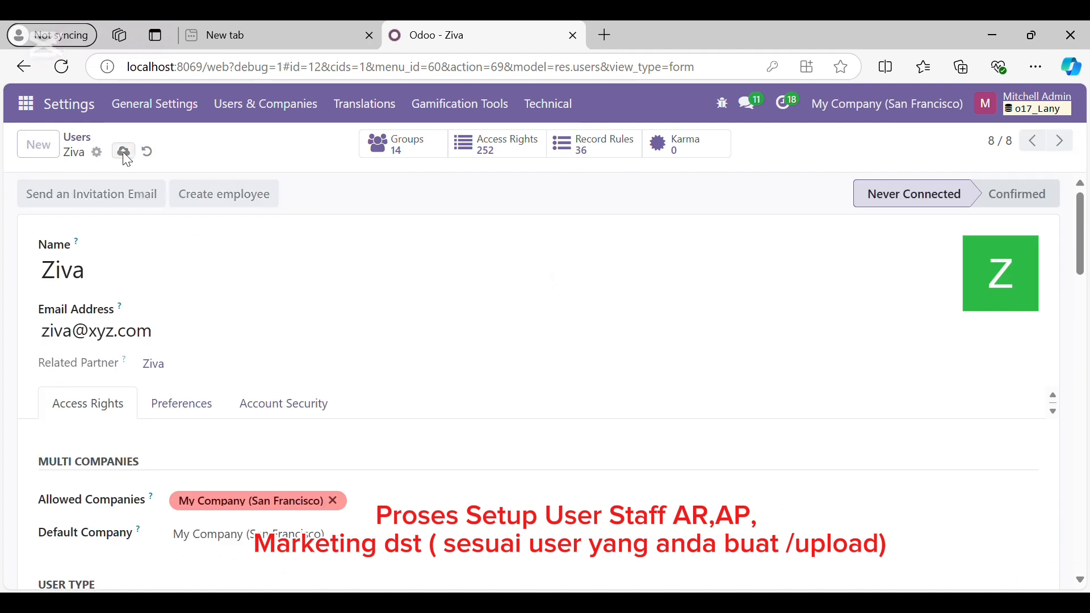
Set a new password for the last staff user
{"action": "left_click", "coordinate": [98, 152]}
{"action": "left_click", "coordinate": [153, 264]}
{"action": "left_click", "coordinate": [656, 305]}
{"action": "type", "text": "•••••••"}
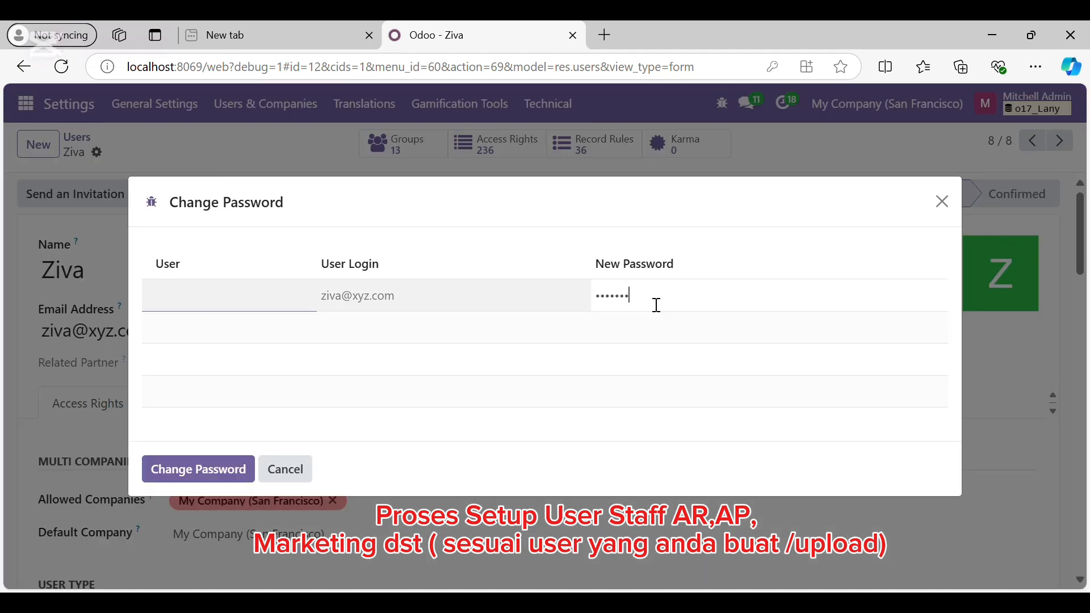
{"action": "type", "text": "••••"}
{"action": "left_click", "coordinate": [204, 466]}
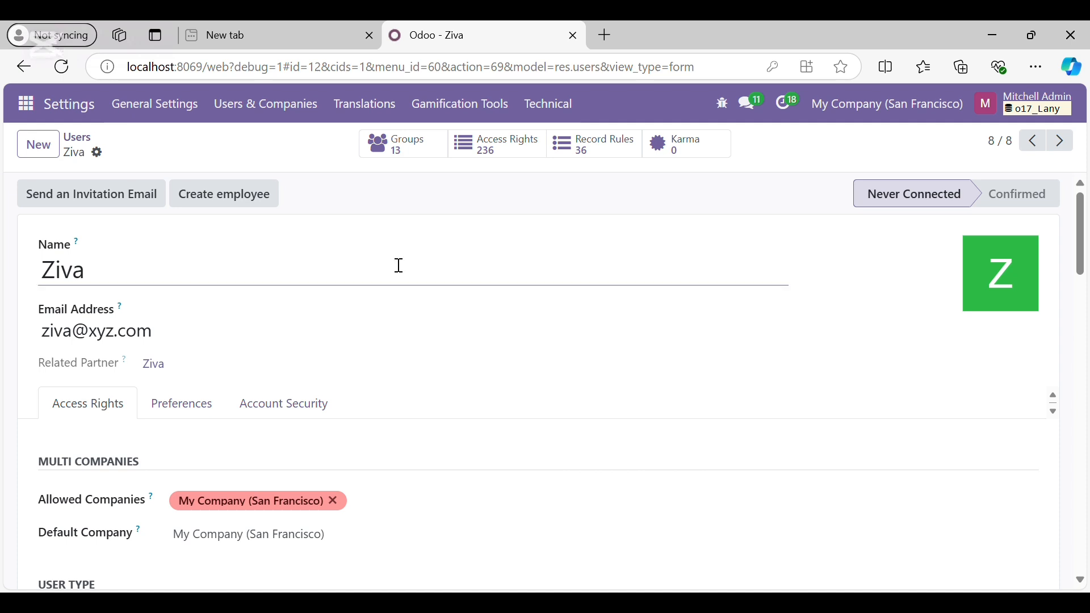
From the Groups list, open the Invoicing / Billing Administrator group to view its two members
{"action": "left_click", "coordinate": [266, 113]}
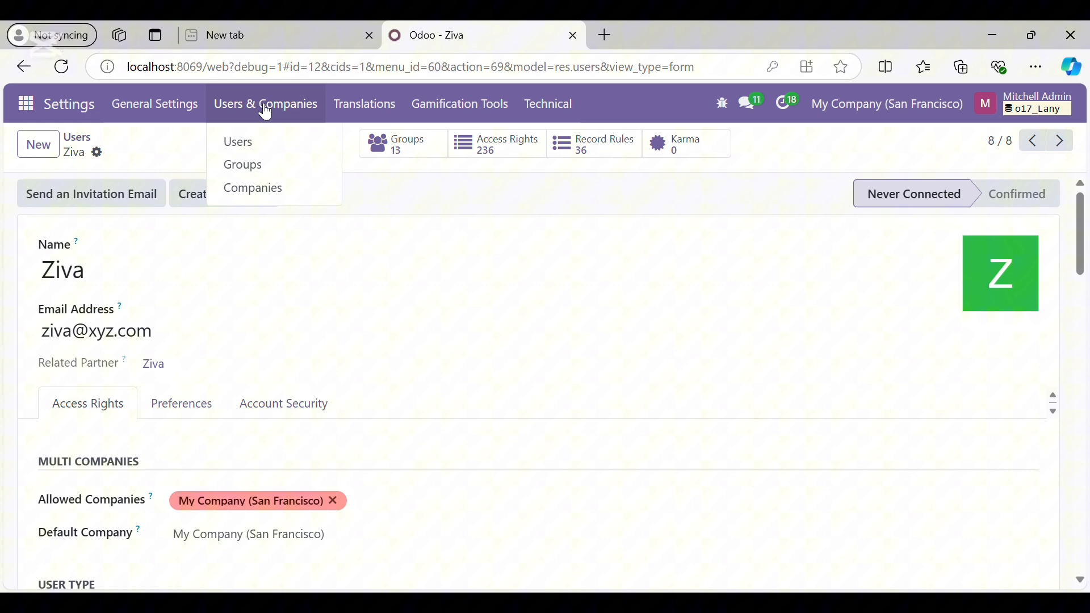
{"action": "left_click", "coordinate": [256, 172]}
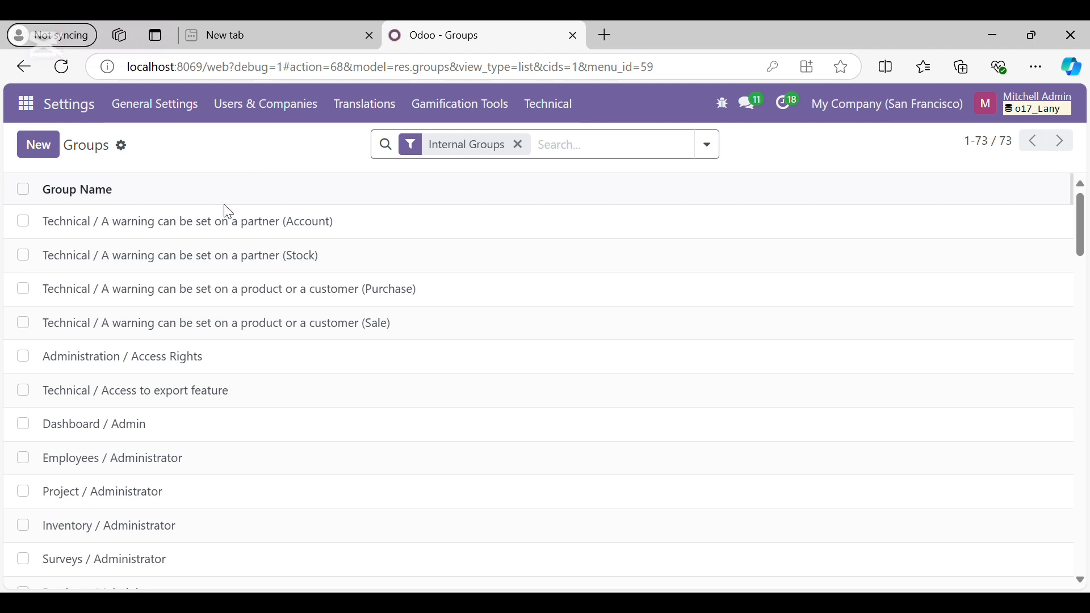
{"action": "scroll", "coordinate": [210, 339], "scroll_direction": "down", "scroll_amount": 4}
{"action": "scroll", "coordinate": [210, 339], "scroll_direction": "down", "scroll_amount": 3}
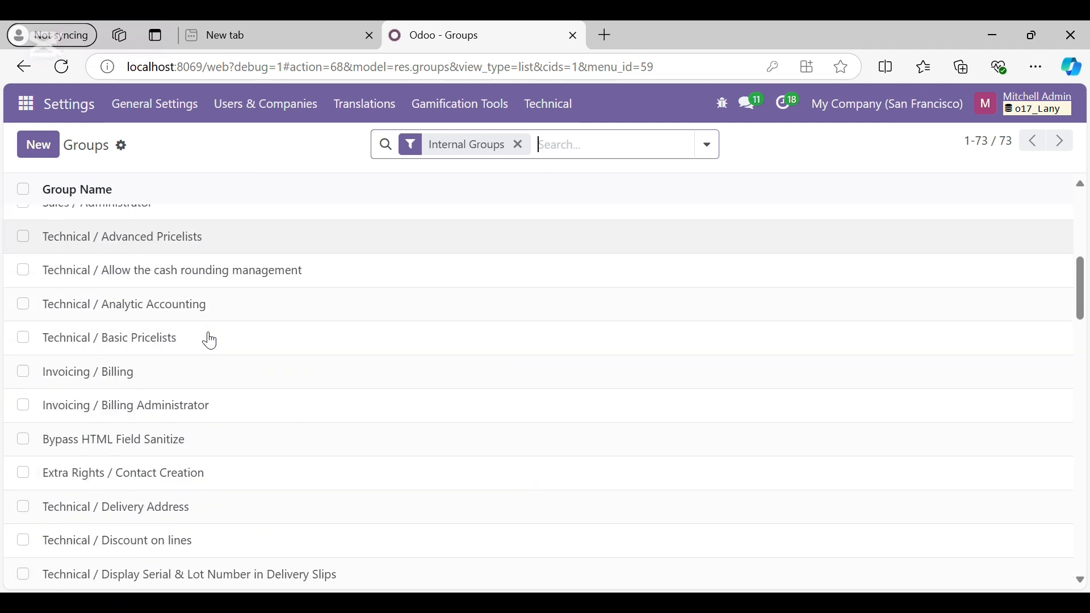
{"action": "scroll", "coordinate": [210, 339], "scroll_direction": "up", "scroll_amount": 5}
{"action": "scroll", "coordinate": [210, 341], "scroll_direction": "down", "scroll_amount": 8}
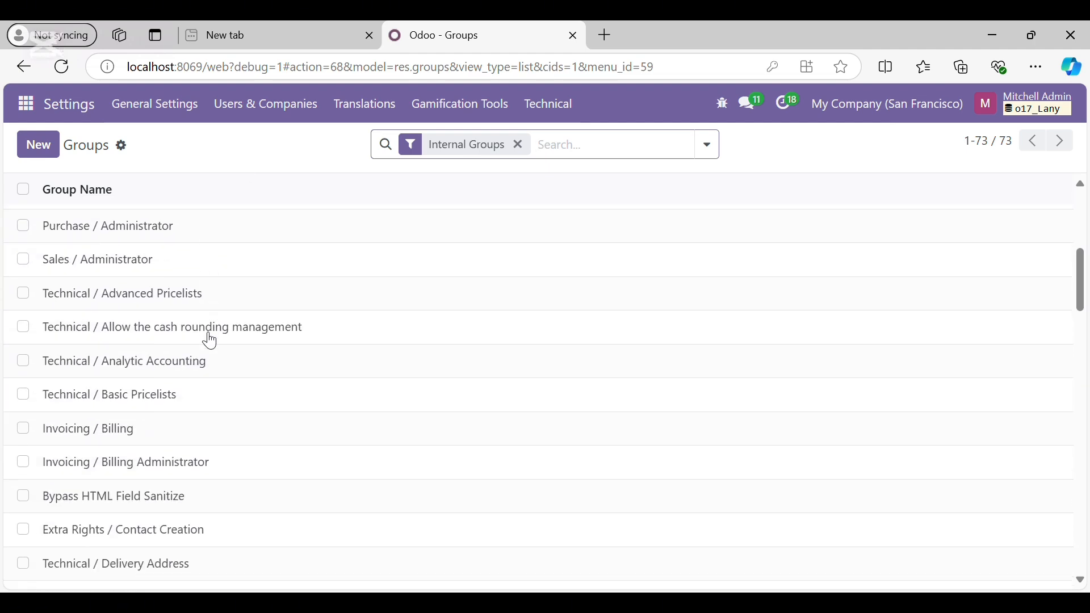
{"action": "scroll", "coordinate": [207, 339], "scroll_direction": "up", "scroll_amount": 2}
{"action": "left_click", "coordinate": [161, 331]}
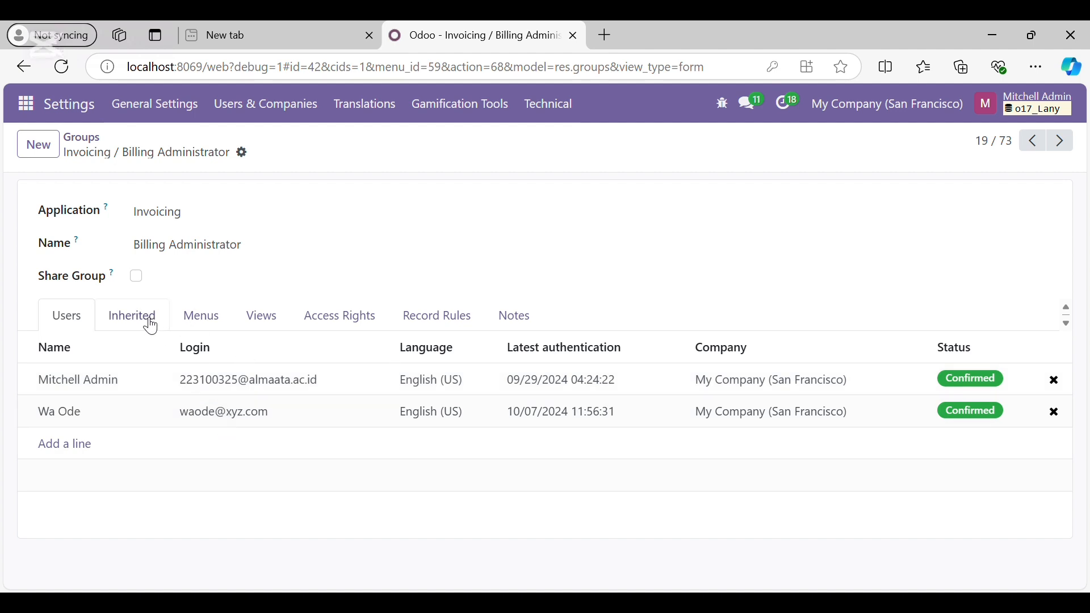
Review the Billing Administrator group's inherited groups and the menus it grants
{"action": "left_click", "coordinate": [151, 328]}
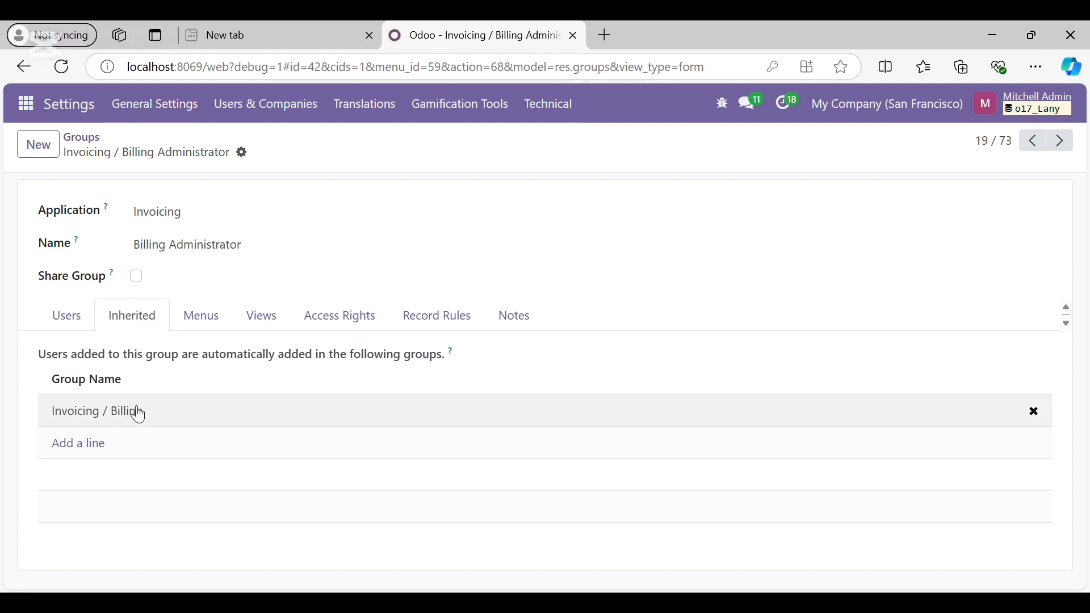
{"action": "left_click", "coordinate": [207, 320]}
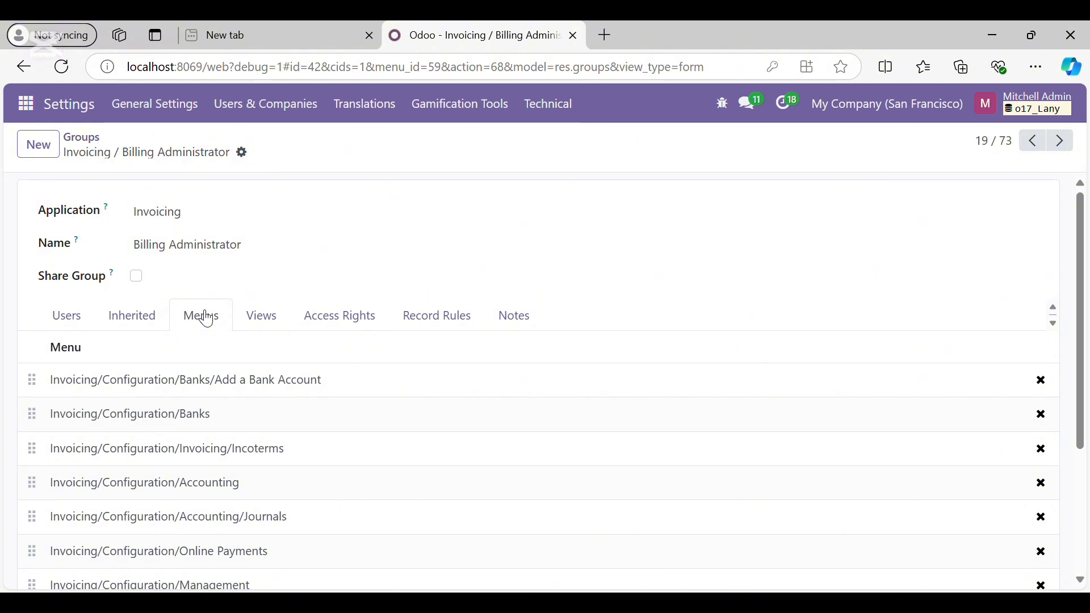
{"action": "scroll", "coordinate": [226, 516], "scroll_direction": "down", "scroll_amount": 3}
{"action": "scroll", "coordinate": [228, 517], "scroll_direction": "up", "scroll_amount": 3}
{"action": "scroll", "coordinate": [230, 519], "scroll_direction": "down", "scroll_amount": 3}
{"action": "scroll", "coordinate": [243, 418], "scroll_direction": "up", "scroll_amount": 3}
{"action": "scroll", "coordinate": [236, 424], "scroll_direction": "down", "scroll_amount": 3}
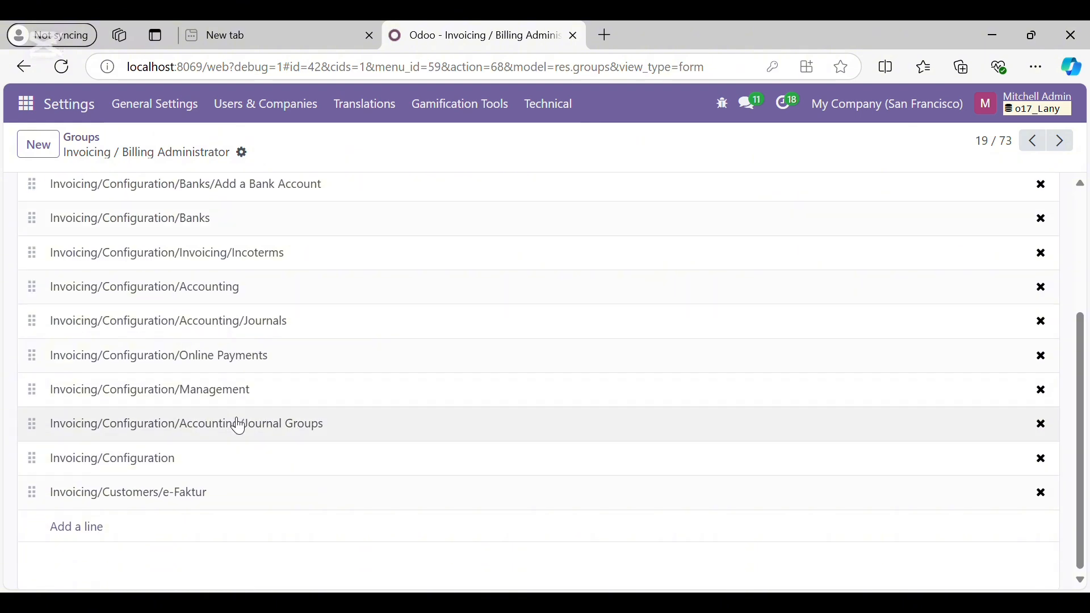
{"action": "scroll", "coordinate": [239, 426], "scroll_direction": "up", "scroll_amount": 3}
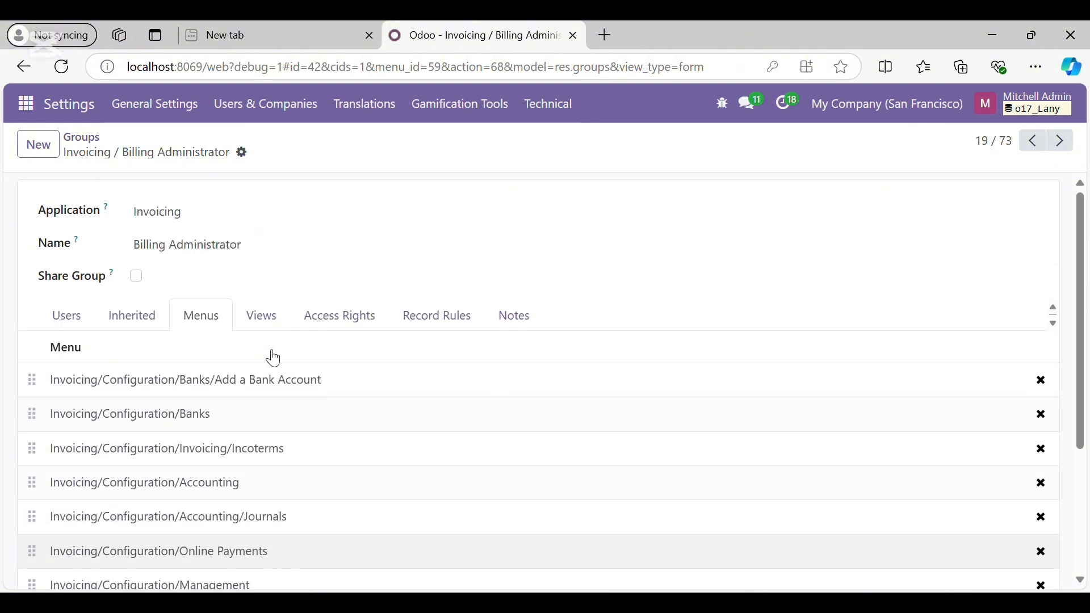
Scroll through the group's per-model access rights, noting read-only Contact and Journal Entry
{"action": "left_click", "coordinate": [328, 328]}
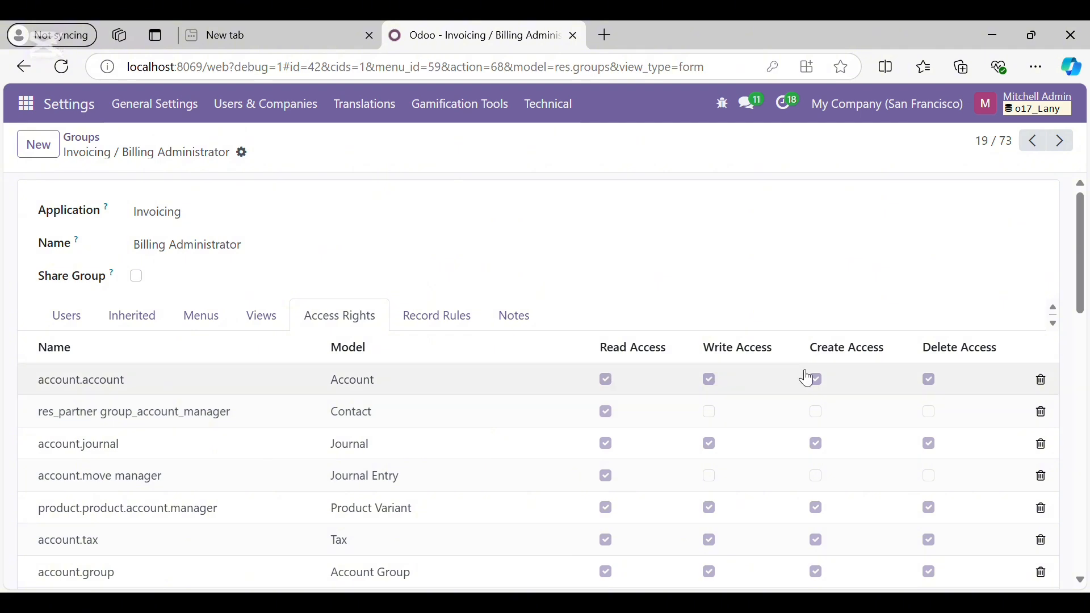
{"action": "scroll", "coordinate": [650, 404], "scroll_direction": "down", "scroll_amount": 1}
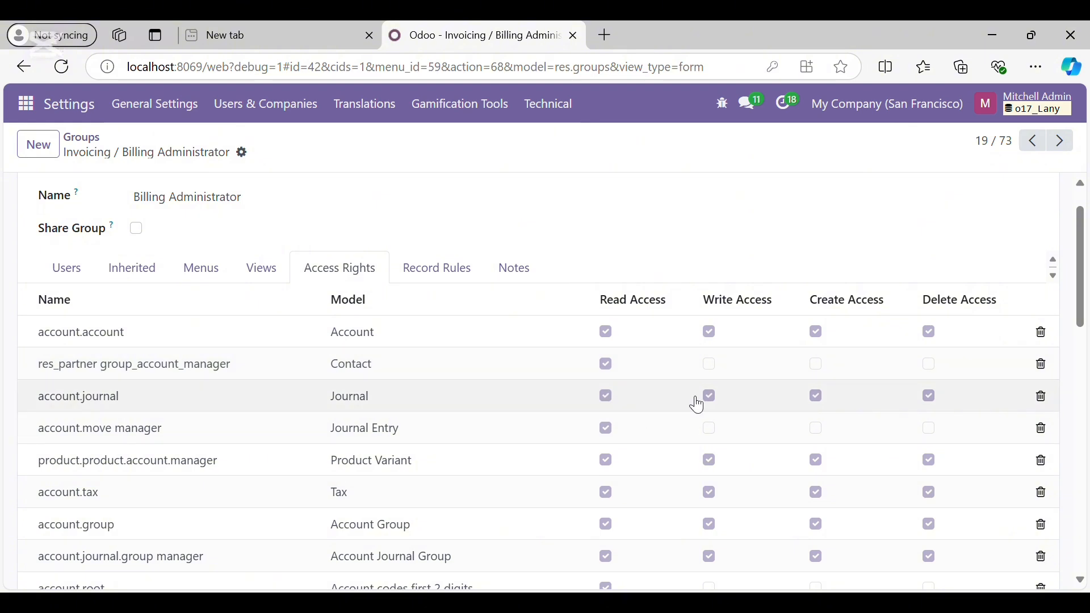
{"action": "scroll", "coordinate": [539, 422], "scroll_direction": "down", "scroll_amount": 1}
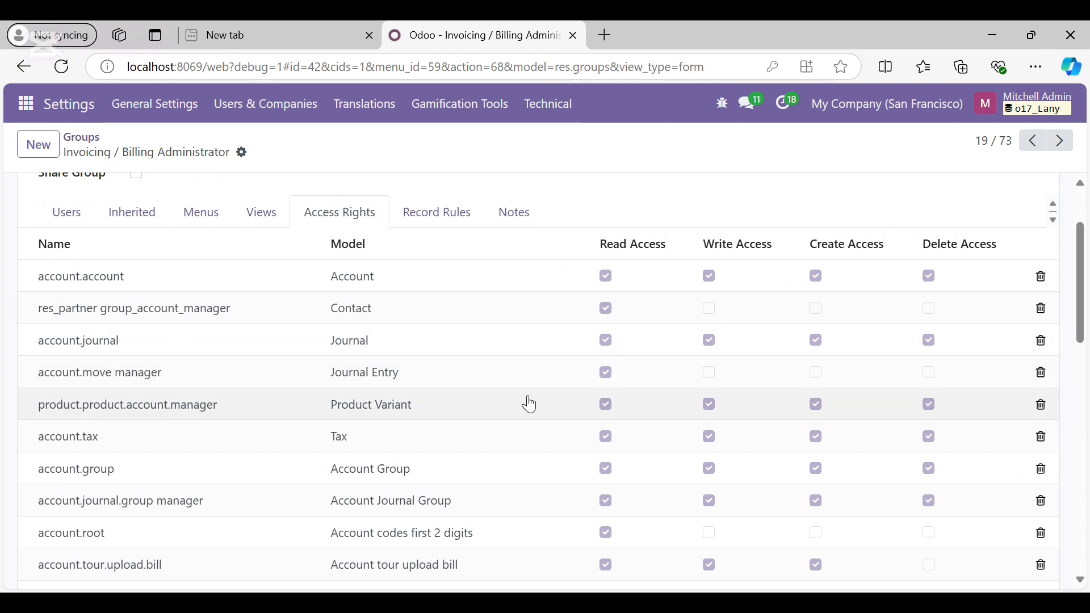
{"action": "scroll", "coordinate": [499, 406], "scroll_direction": "down", "scroll_amount": 12}
{"action": "scroll", "coordinate": [502, 410], "scroll_direction": "up", "scroll_amount": 12}
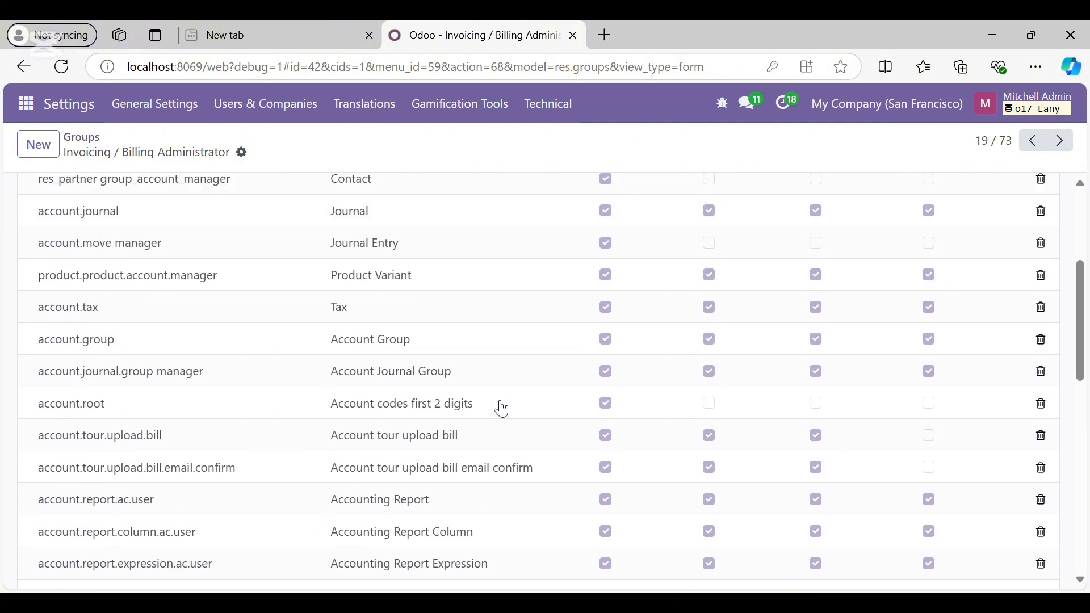
{"action": "scroll", "coordinate": [502, 410], "scroll_direction": "down", "scroll_amount": 2}
{"action": "scroll", "coordinate": [502, 409], "scroll_direction": "down", "scroll_amount": 2}
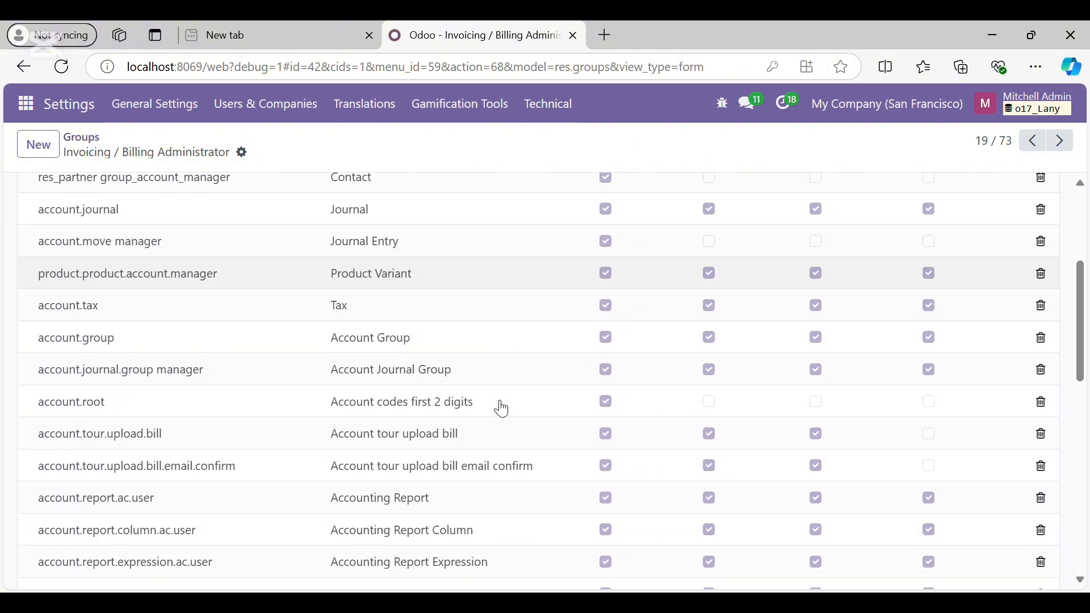
{"action": "scroll", "coordinate": [502, 409], "scroll_direction": "down", "scroll_amount": 3}
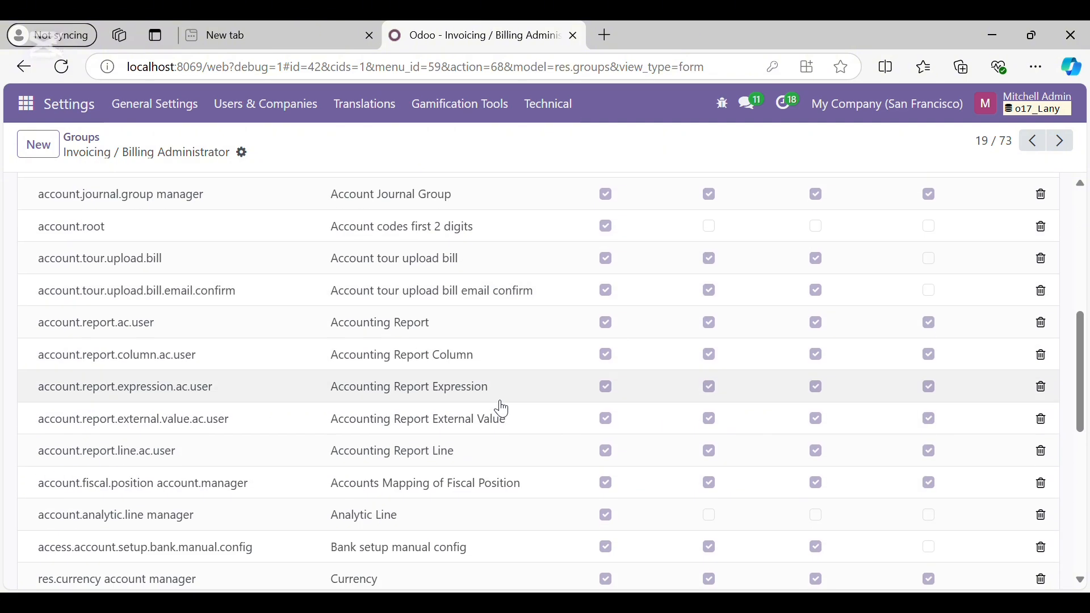
{"action": "scroll", "coordinate": [502, 409], "scroll_direction": "up", "scroll_amount": 4}
{"action": "scroll", "coordinate": [502, 409], "scroll_direction": "down", "scroll_amount": 5}
{"action": "scroll", "coordinate": [503, 410], "scroll_direction": "up", "scroll_amount": 5}
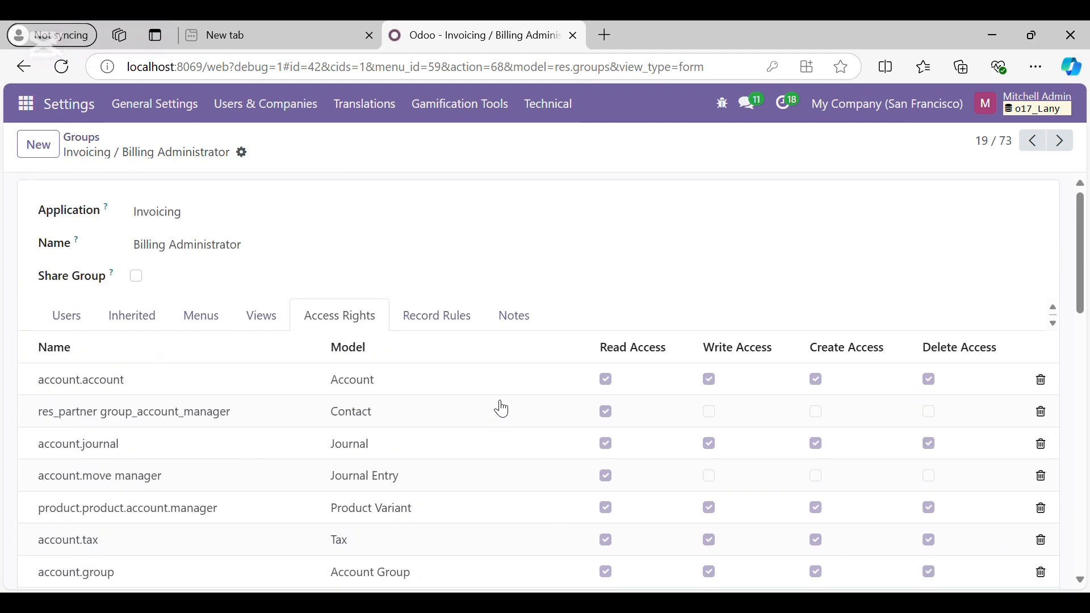
{"action": "scroll", "coordinate": [502, 410], "scroll_direction": "down", "scroll_amount": 7}
{"action": "scroll", "coordinate": [502, 408], "scroll_direction": "up", "scroll_amount": 7}
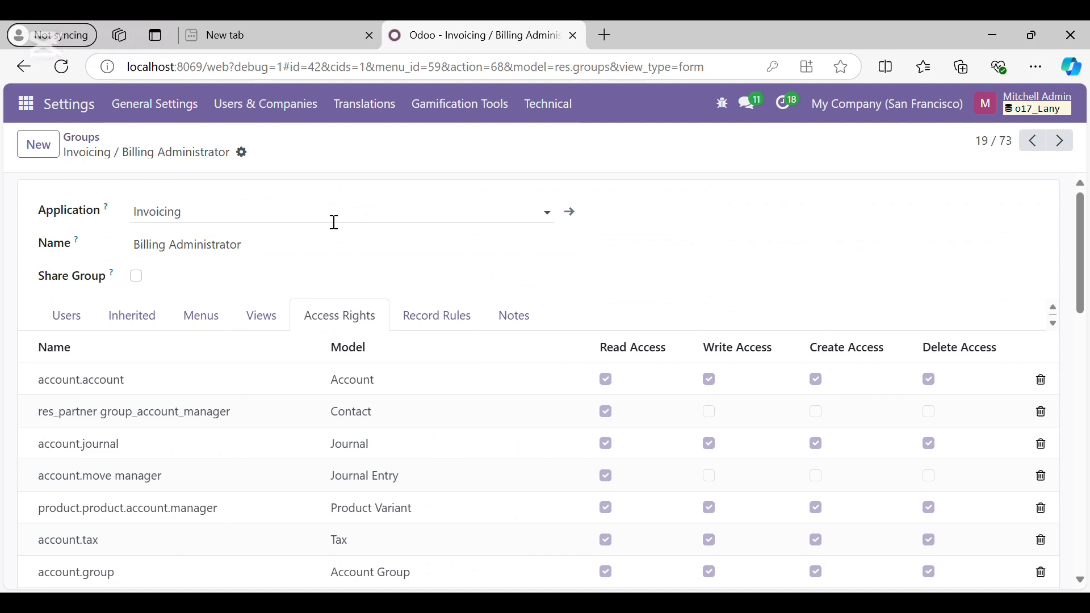
{"action": "left_click", "coordinate": [273, 118]}
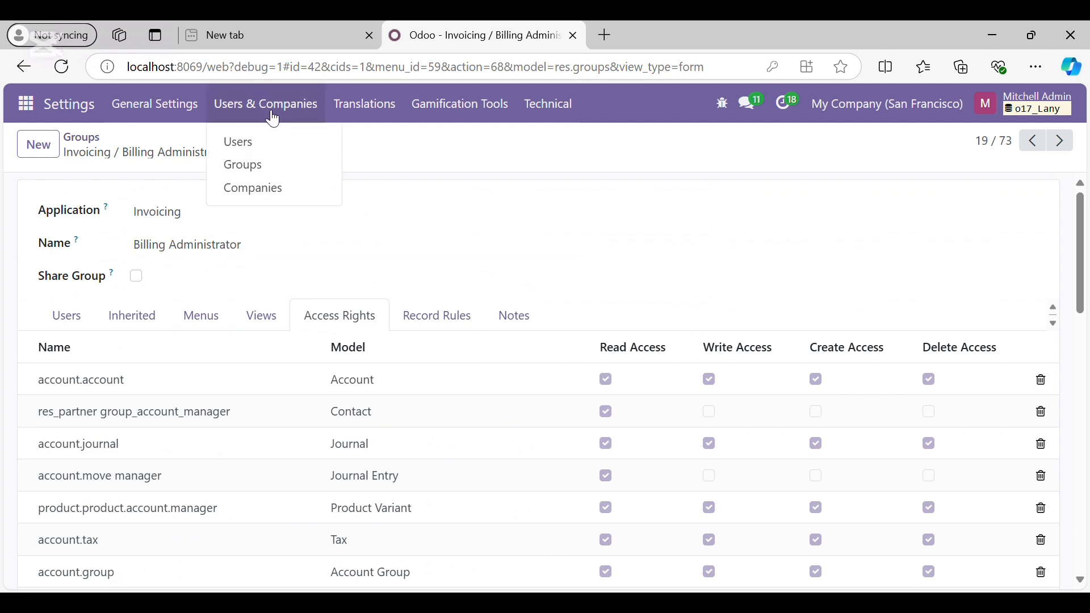
From the Groups list, open the Invoicing / Billing group to see its seven member users
{"action": "left_click", "coordinate": [261, 169]}
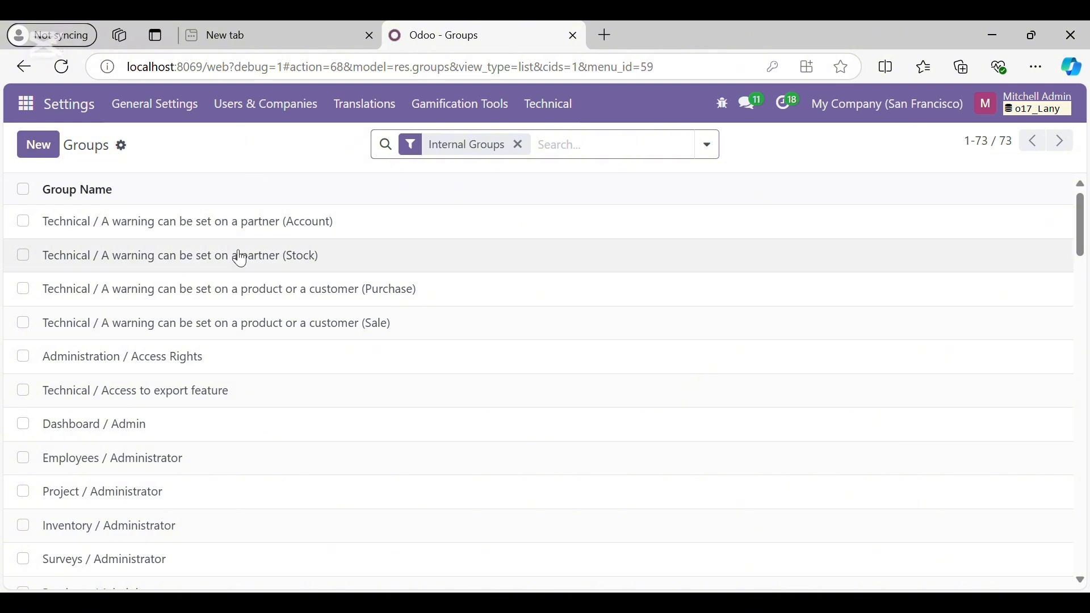
{"action": "scroll", "coordinate": [248, 333], "scroll_direction": "down", "scroll_amount": 5}
{"action": "scroll", "coordinate": [248, 334], "scroll_direction": "down", "scroll_amount": 4}
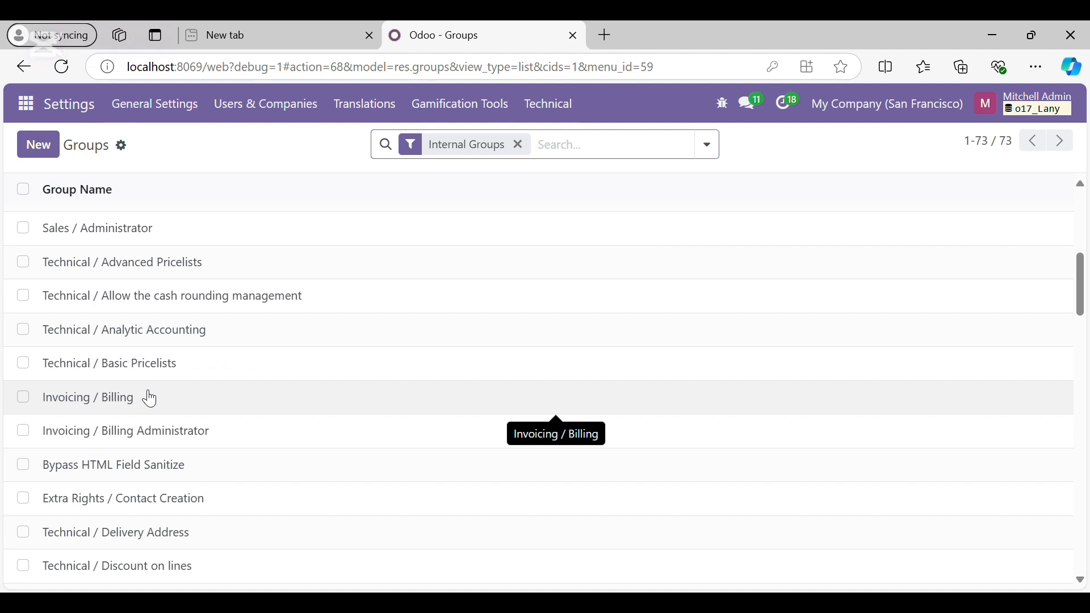
{"action": "left_click", "coordinate": [151, 399]}
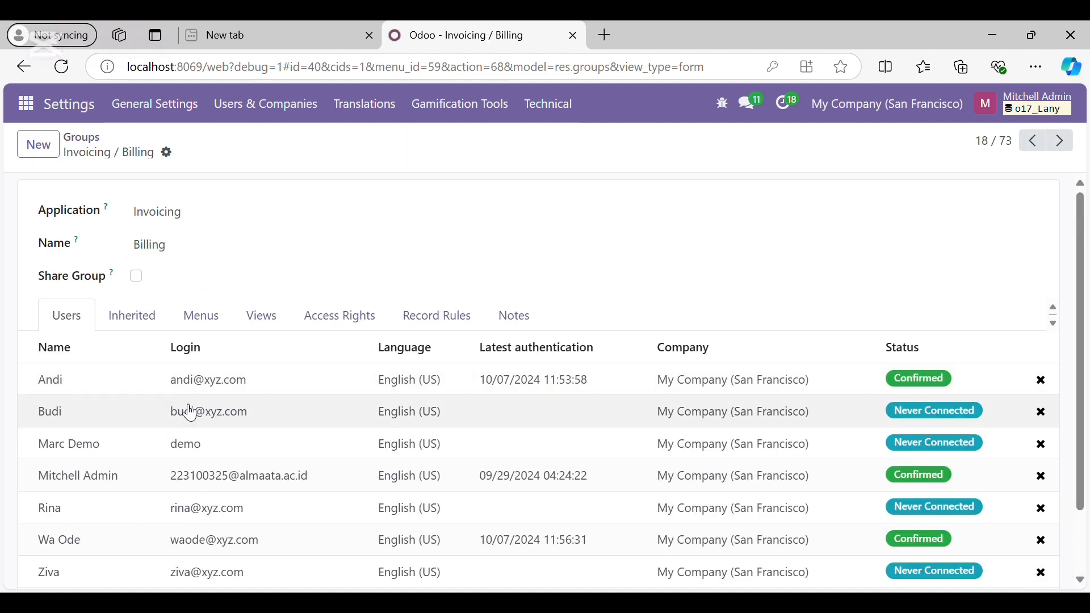
Confirm Billing inherits only Internal User and grants Invoicing, Invoicing/Reporting and Invoicing/Configuration/Invoicing menus
{"action": "scroll", "coordinate": [175, 394], "scroll_direction": "down", "scroll_amount": 2}
{"action": "scroll", "coordinate": [284, 403], "scroll_direction": "up", "scroll_amount": 2}
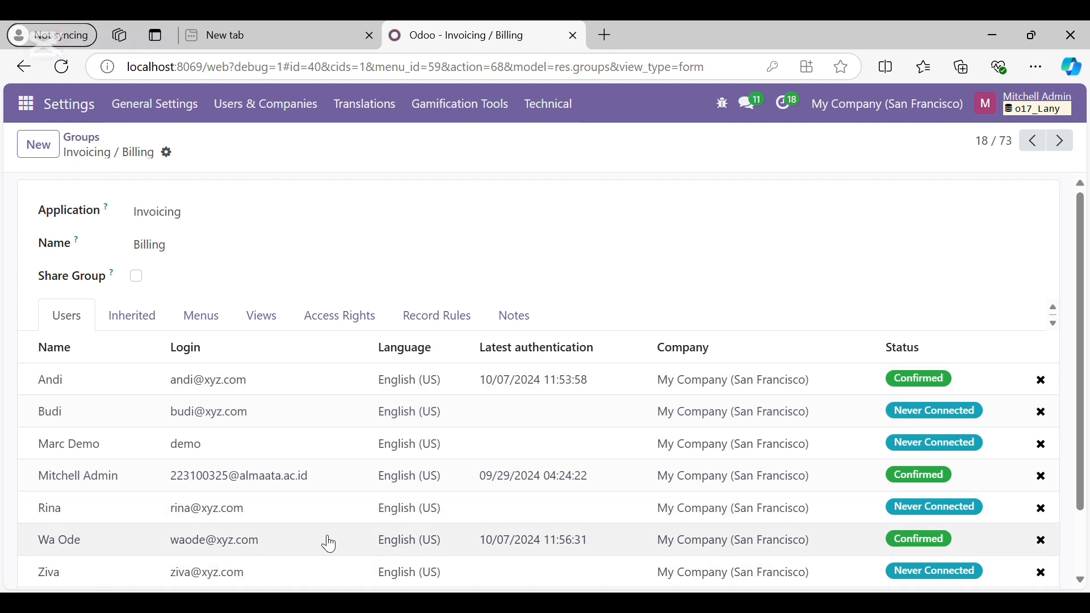
{"action": "left_click", "coordinate": [146, 325]}
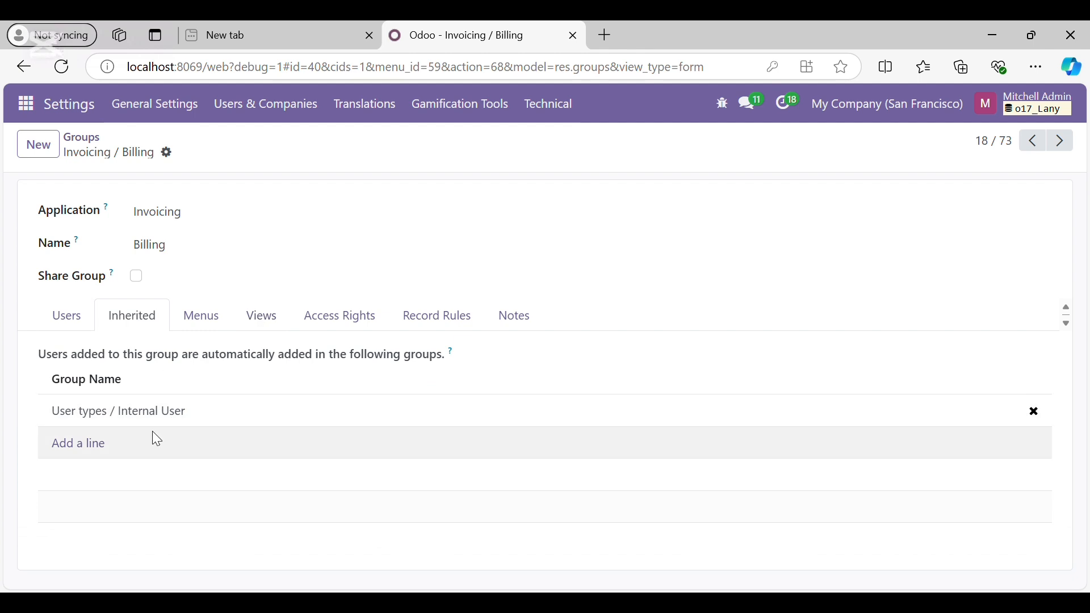
{"action": "left_click", "coordinate": [209, 320]}
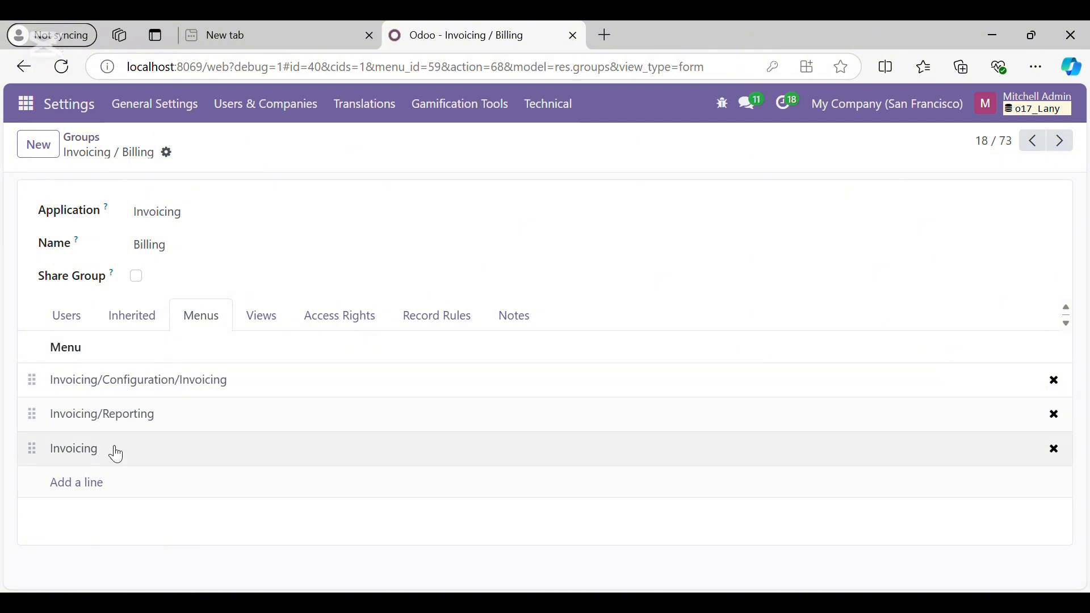
Show the Billing group's access rights sorted by model name
{"action": "left_click", "coordinate": [341, 316]}
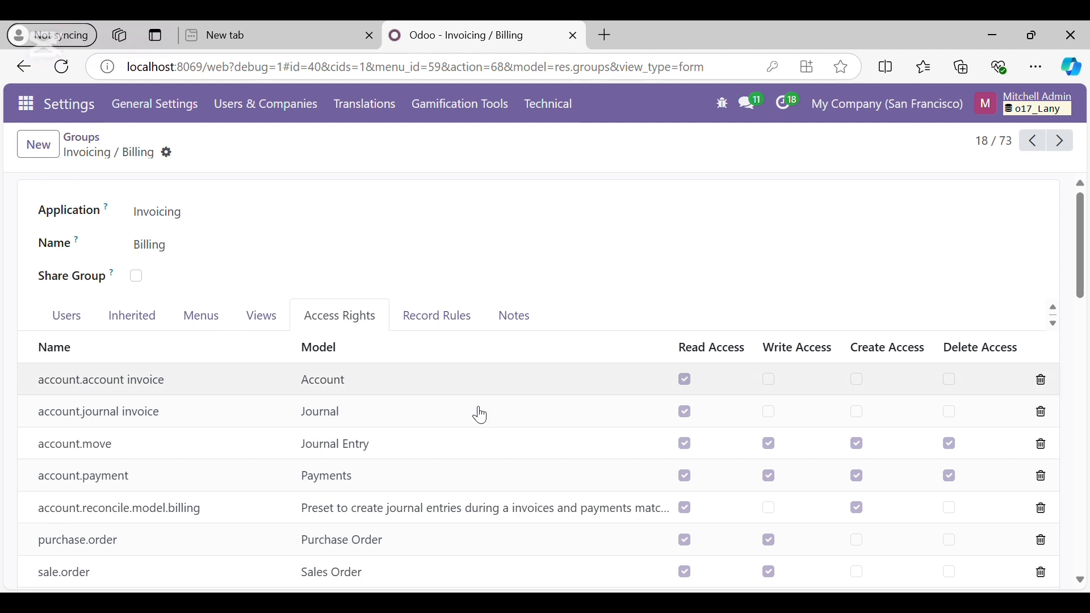
{"action": "scroll", "coordinate": [520, 494], "scroll_direction": "down", "scroll_amount": 1}
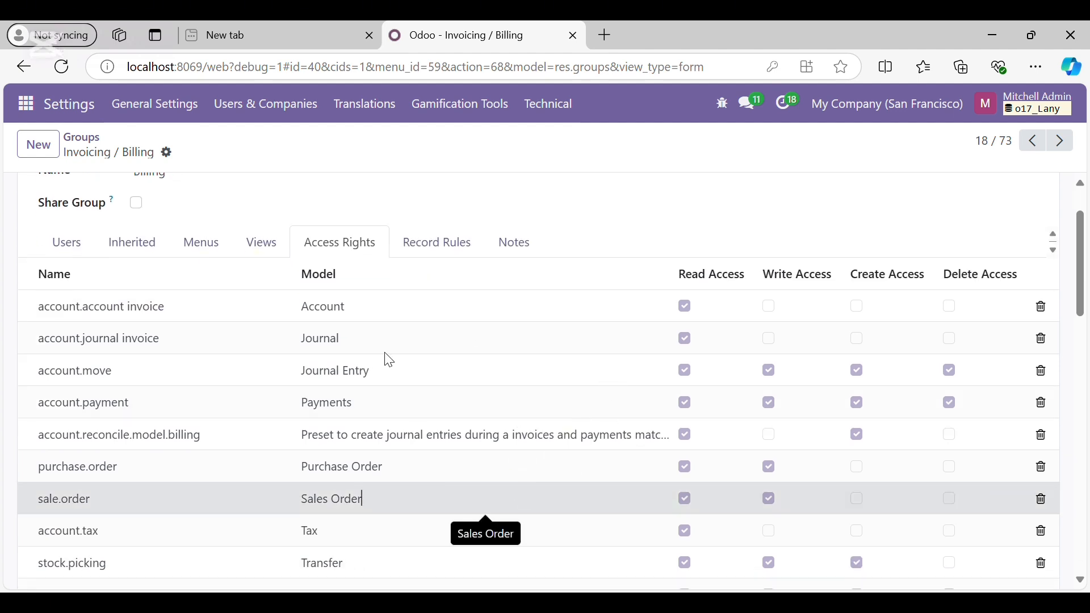
{"action": "left_click", "coordinate": [425, 278]}
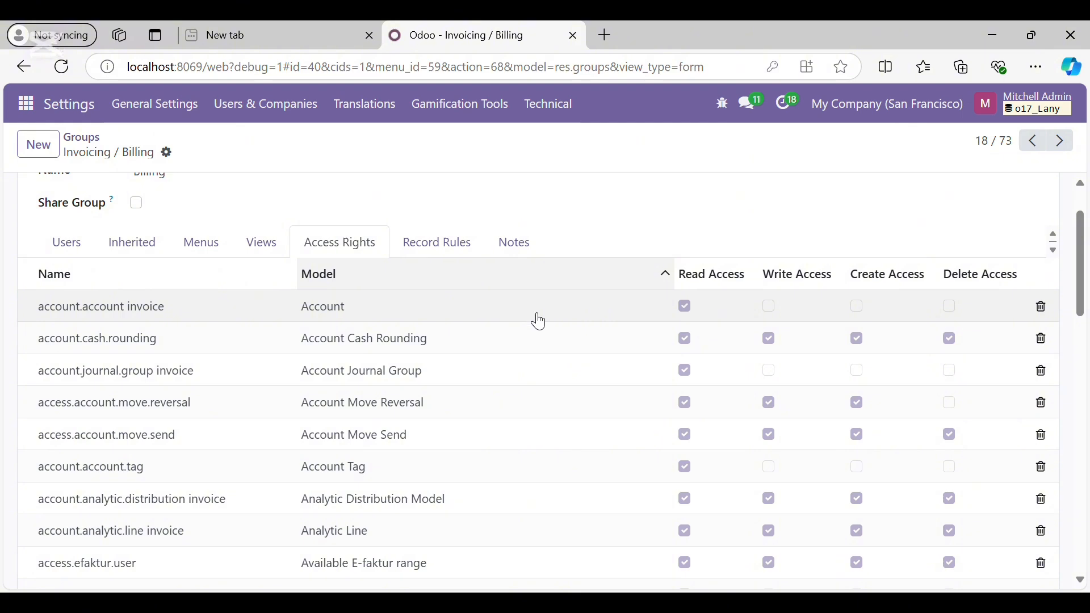
Toggle read on account.account and delete on account.cash.rounding off and back, leaving rights unchanged
{"action": "left_click", "coordinate": [687, 305]}
{"action": "left_click", "coordinate": [686, 307]}
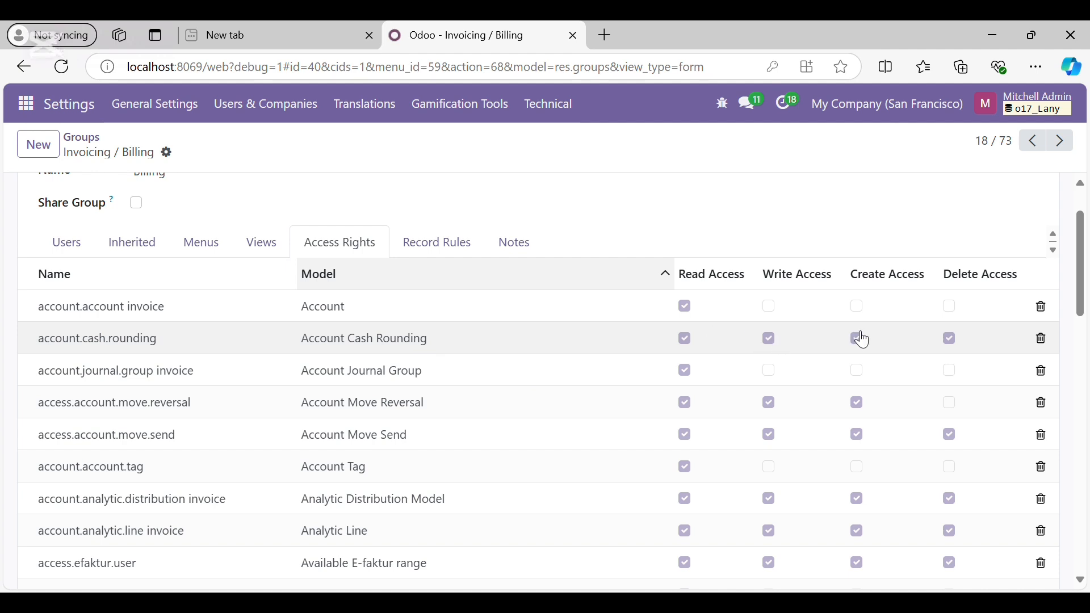
{"action": "left_click", "coordinate": [951, 337]}
{"action": "left_click", "coordinate": [951, 338]}
{"action": "scroll", "coordinate": [803, 431], "scroll_direction": "down", "scroll_amount": 15}
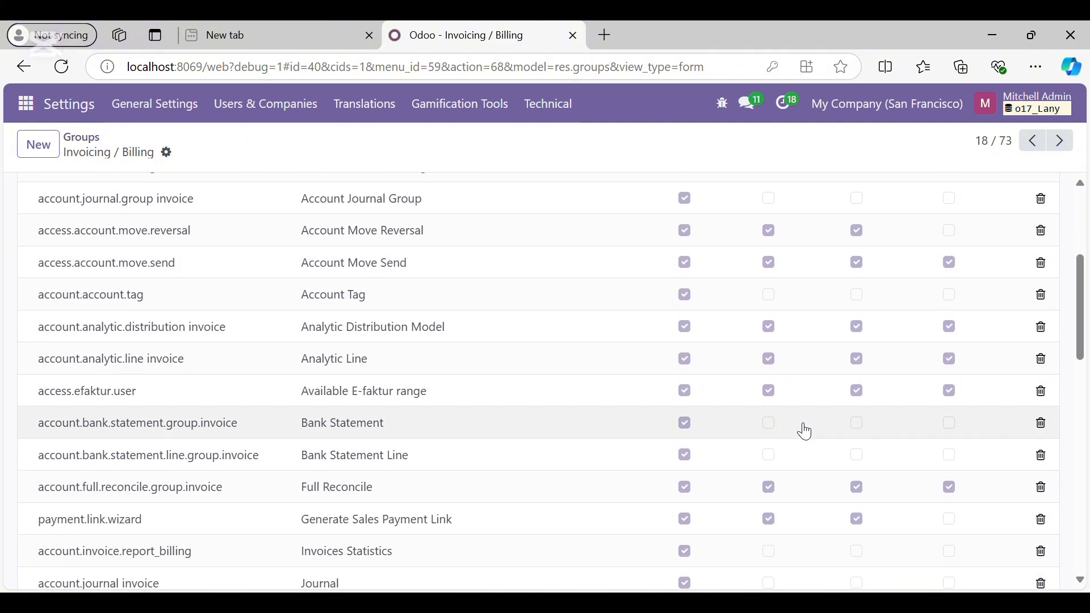
{"action": "scroll", "coordinate": [806, 431], "scroll_direction": "up", "scroll_amount": 15}
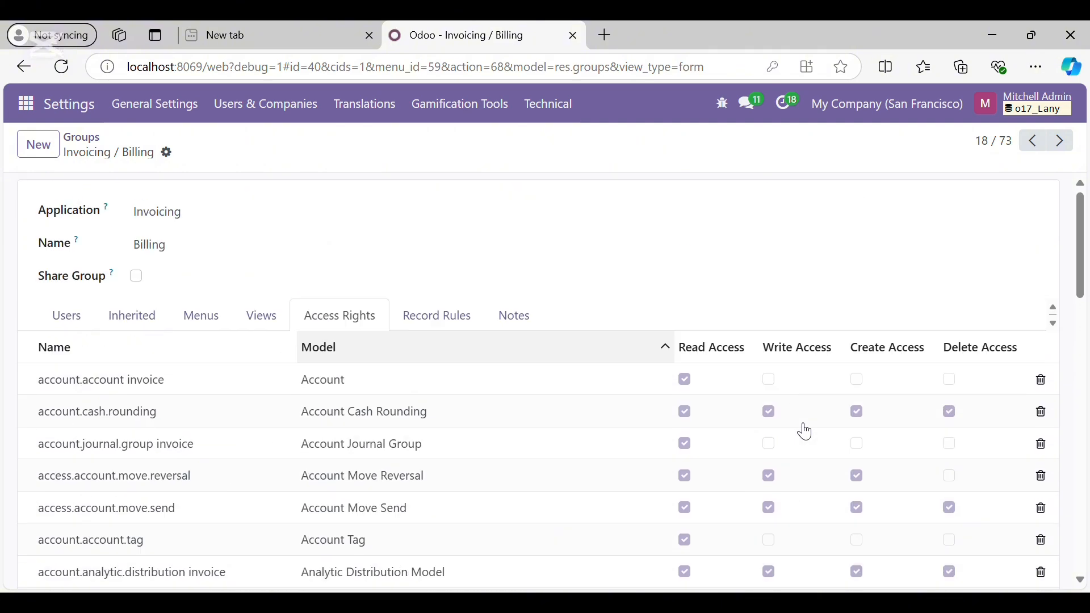
{"action": "scroll", "coordinate": [806, 431], "scroll_direction": "down", "scroll_amount": 2}
{"action": "scroll", "coordinate": [807, 431], "scroll_direction": "down", "scroll_amount": 6}
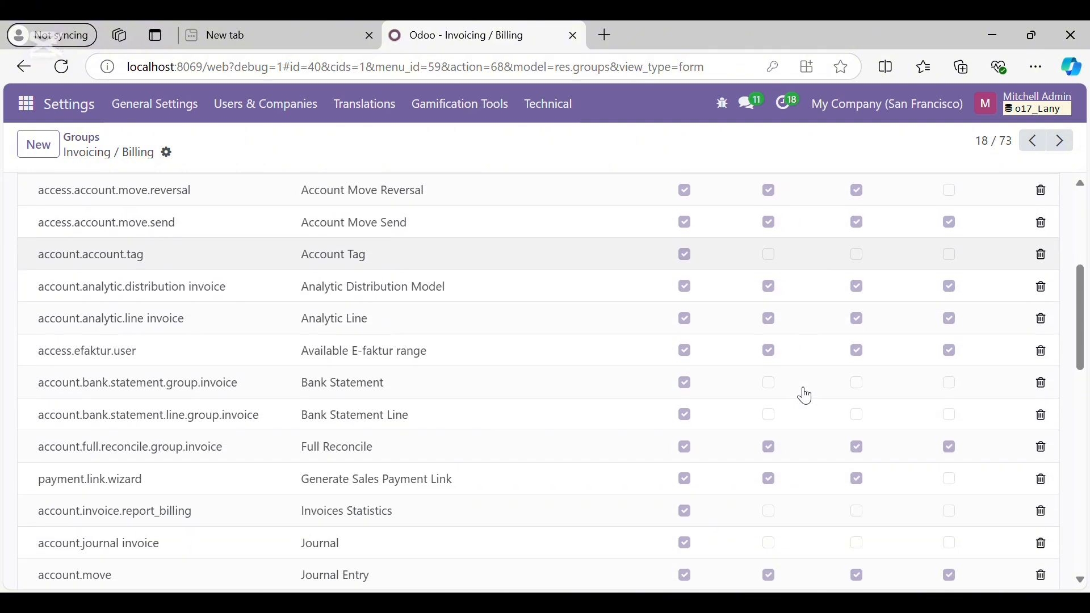
{"action": "scroll", "coordinate": [807, 396], "scroll_direction": "up", "scroll_amount": 8}
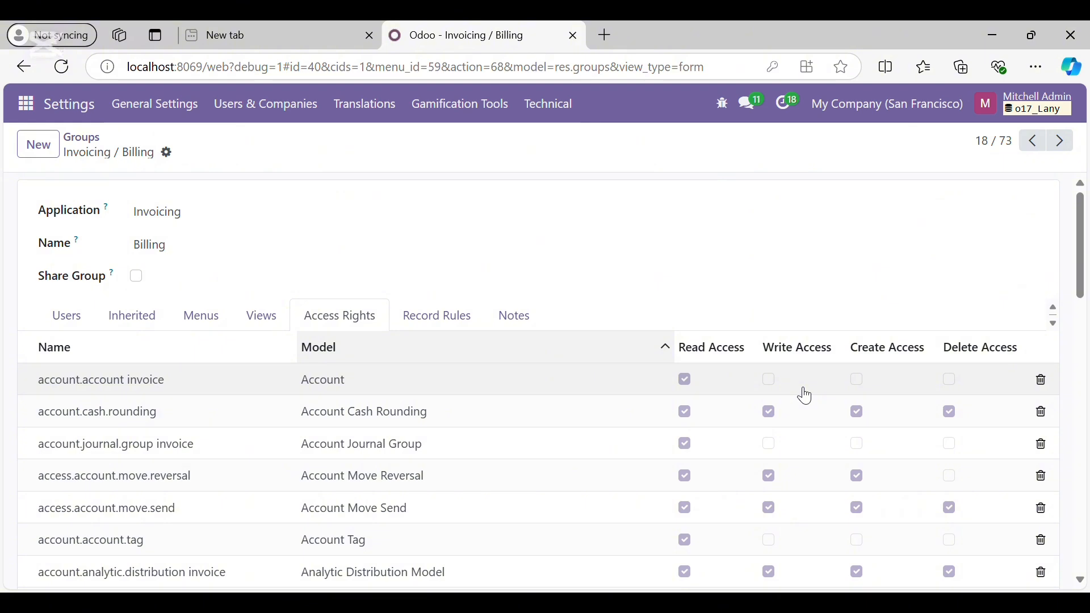
{"action": "mouse_move", "coordinate": [755, 363]}
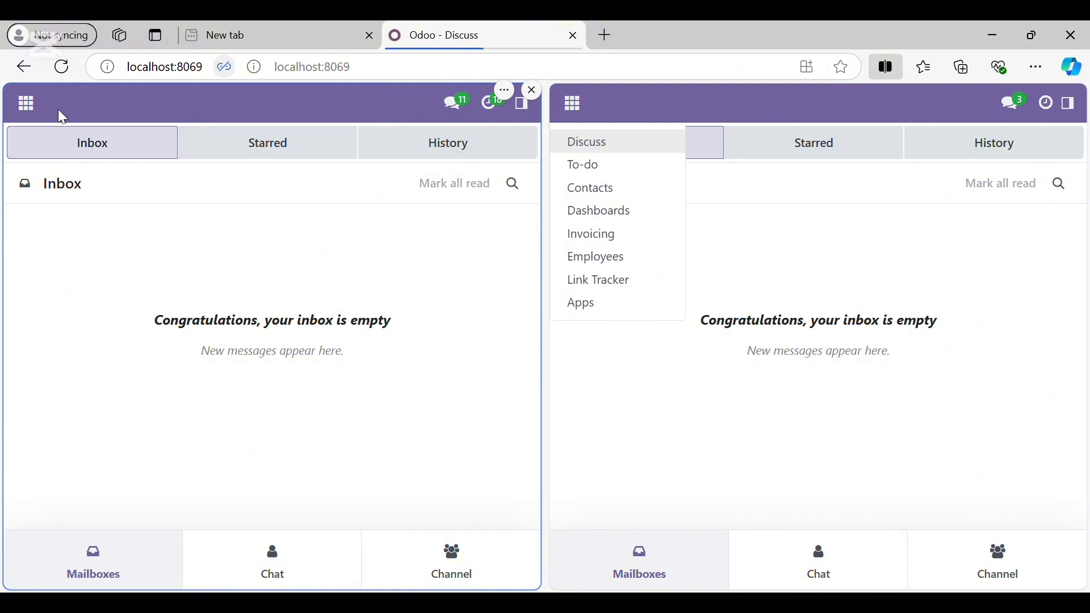
Compare the admin's and staff member's app menus side by side, then open Invoicing as admin
{"action": "left_click", "coordinate": [27, 108]}
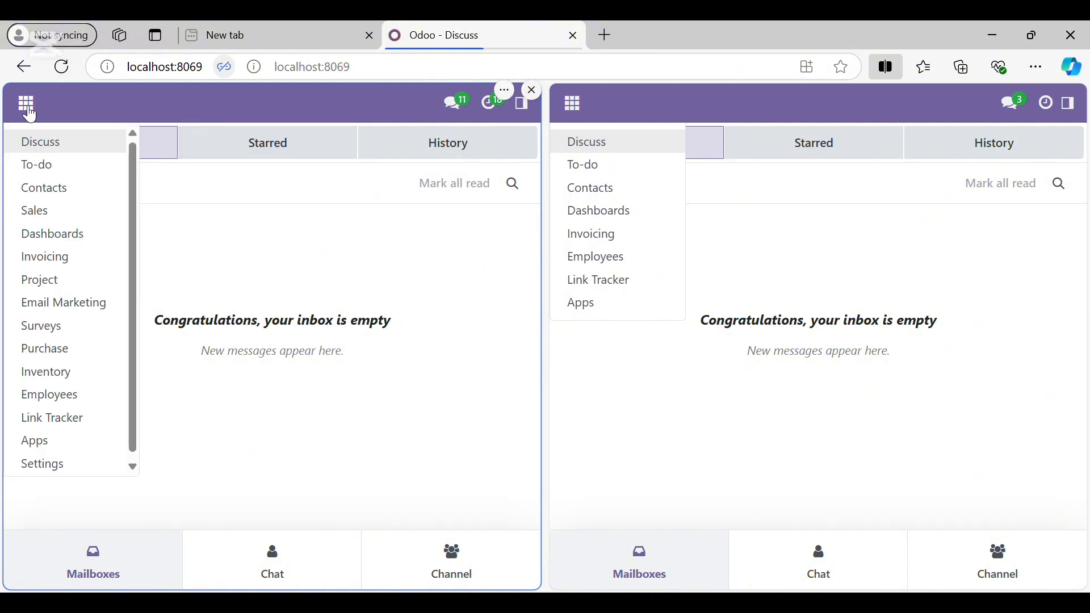
{"action": "left_click", "coordinate": [239, 236]}
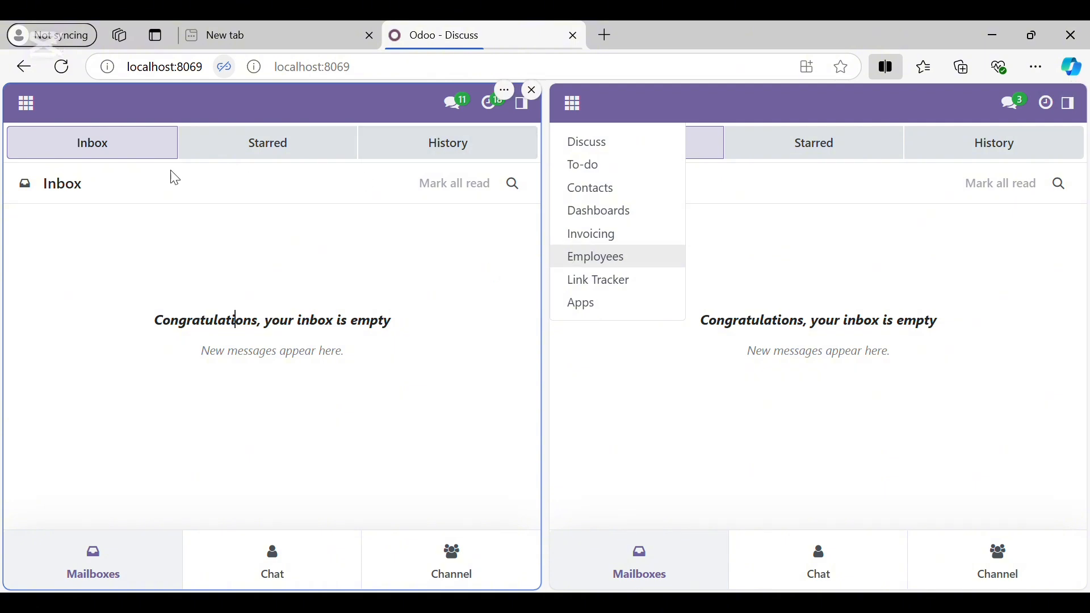
{"action": "left_click", "coordinate": [30, 105]}
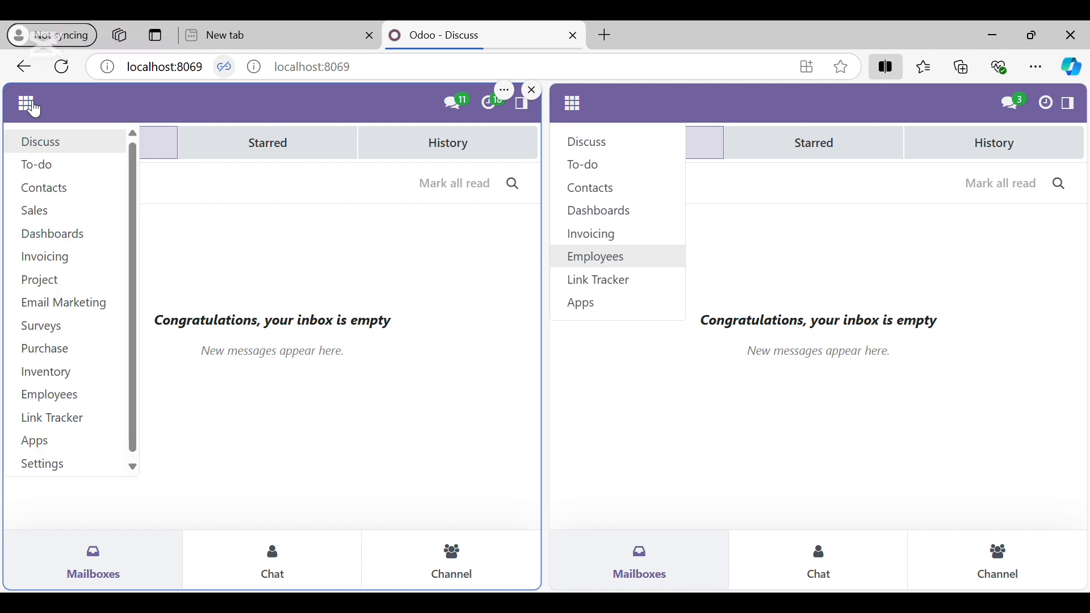
{"action": "left_click", "coordinate": [576, 116]}
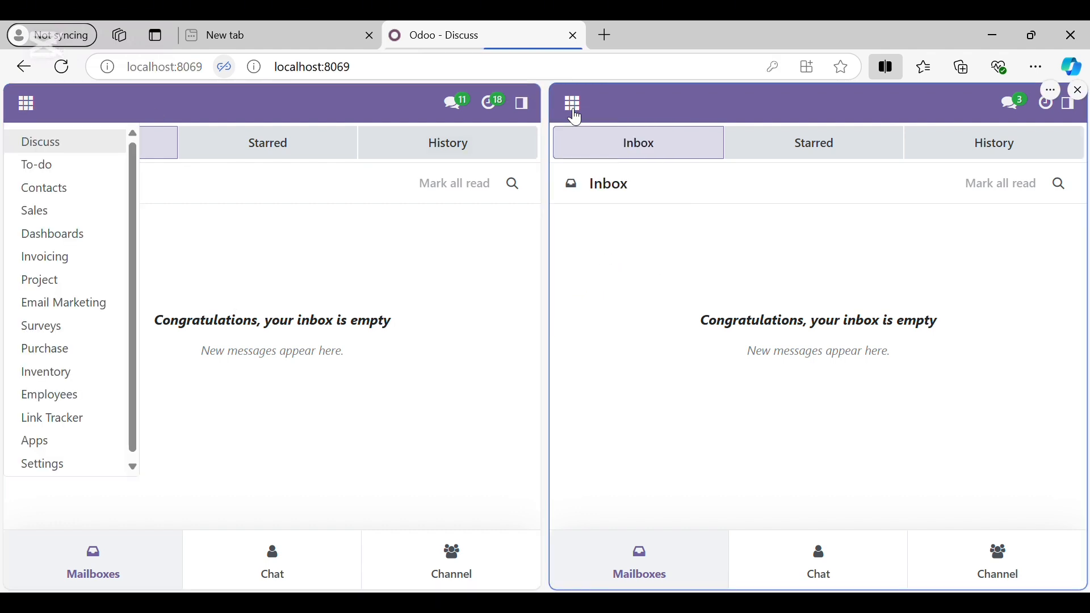
{"action": "left_click", "coordinate": [575, 117]}
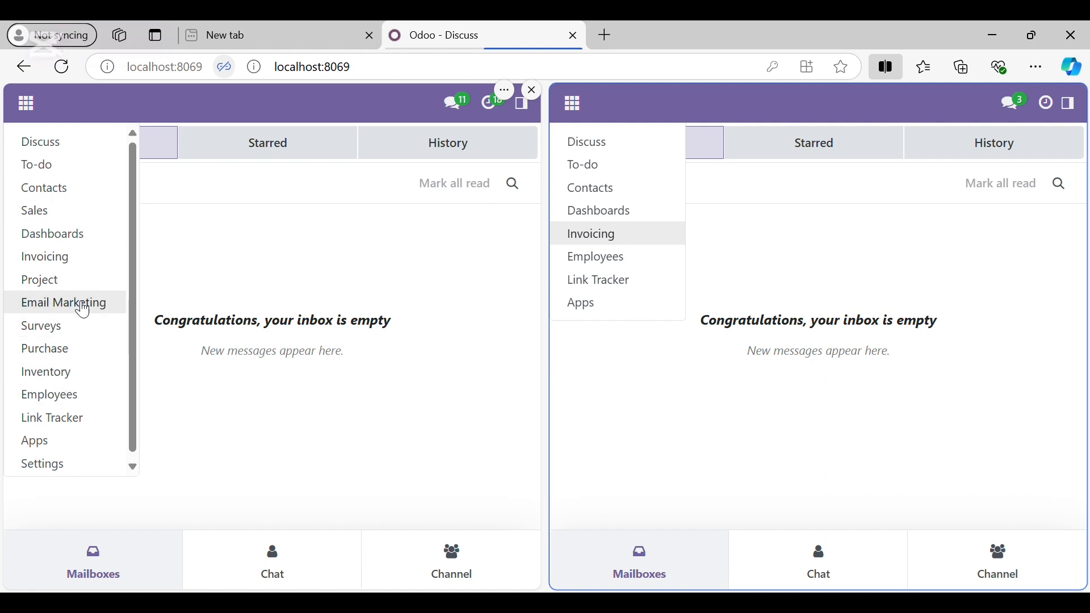
{"action": "left_click", "coordinate": [65, 267]}
Open Invoicing as the staff member, start a new invoice and return to the list
{"action": "left_click", "coordinate": [623, 239]}
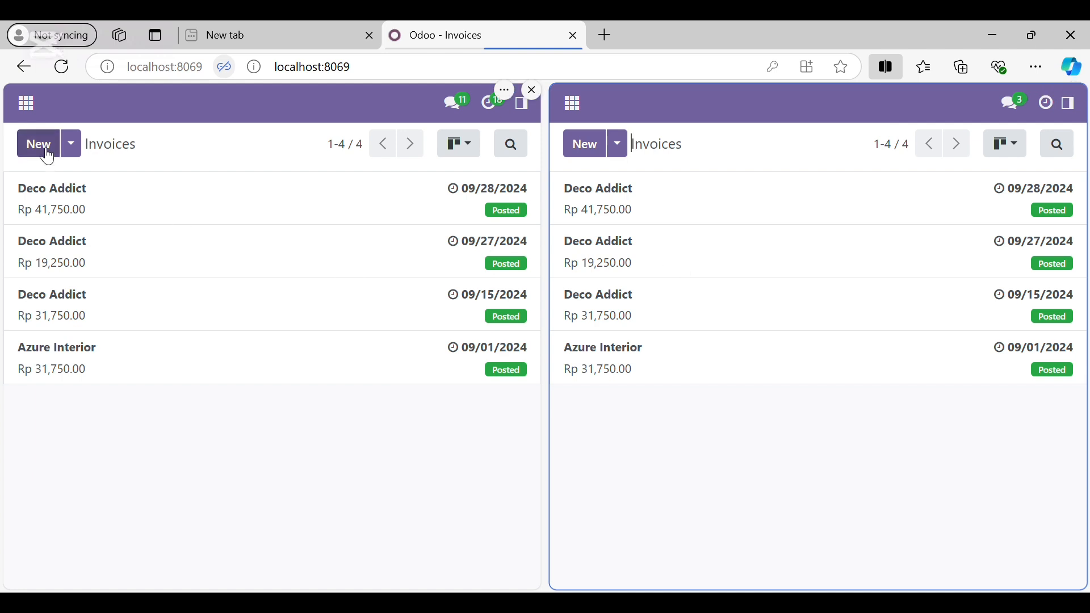
{"action": "left_click", "coordinate": [596, 156]}
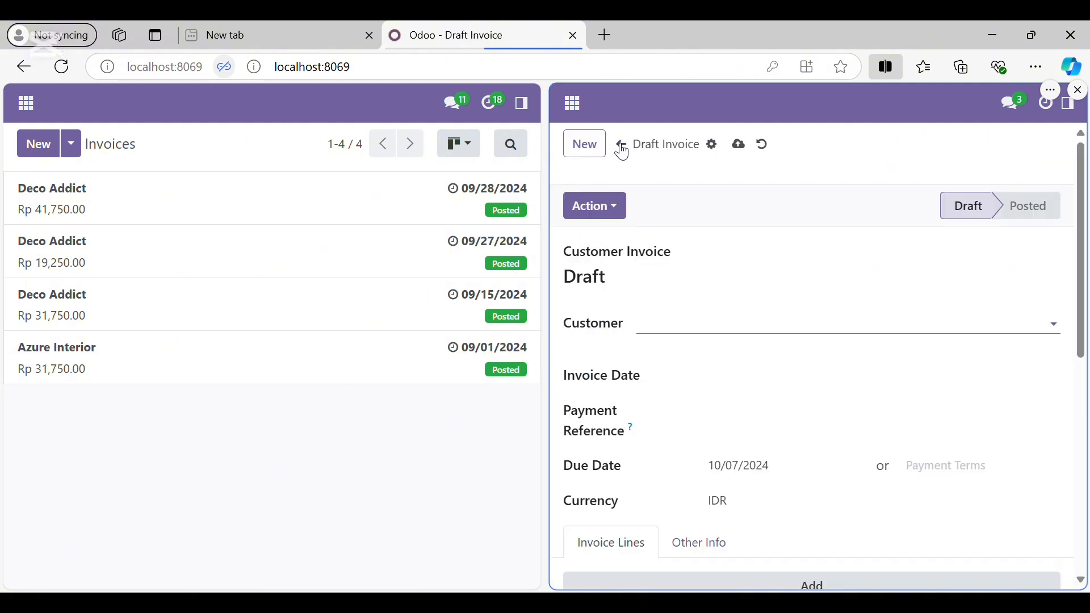
{"action": "left_click", "coordinate": [622, 147]}
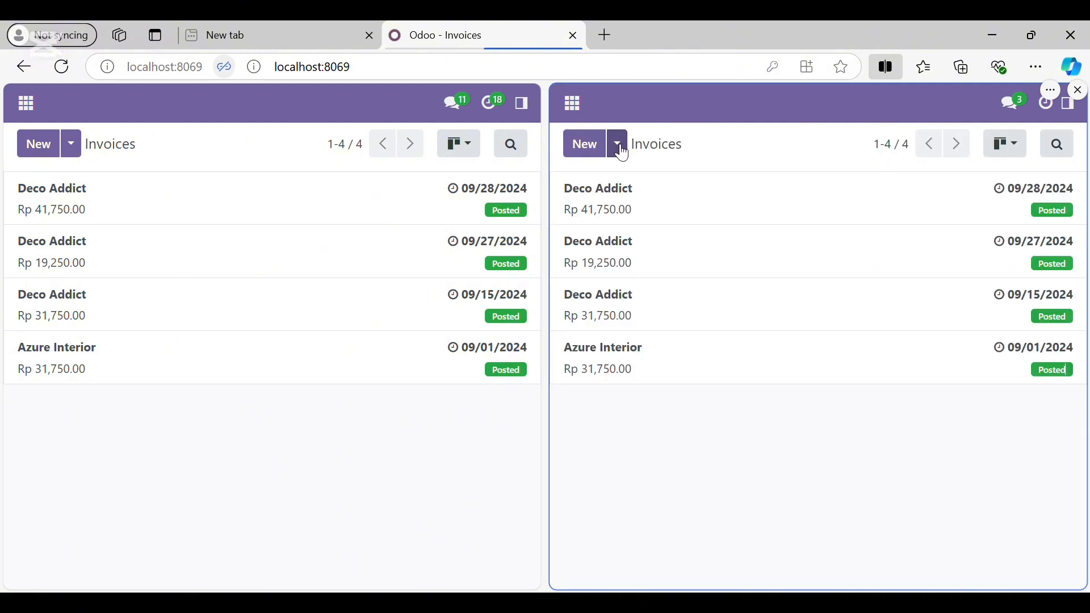
Compare both users' New dropdown options and expand the admin's full Invoicing navigation menu
{"action": "left_click", "coordinate": [619, 147]}
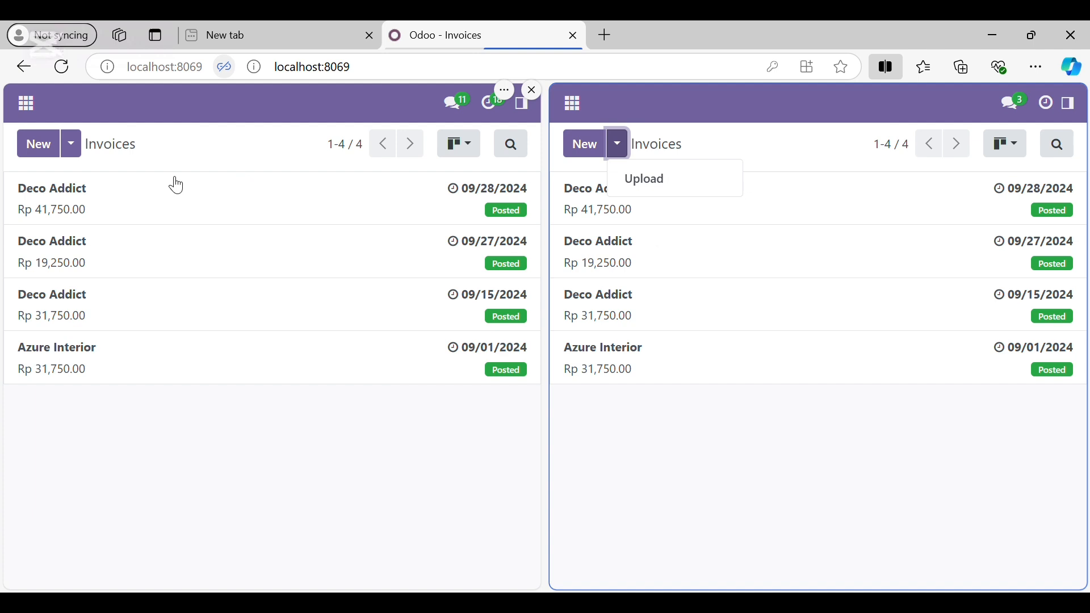
{"action": "left_click", "coordinate": [73, 147]}
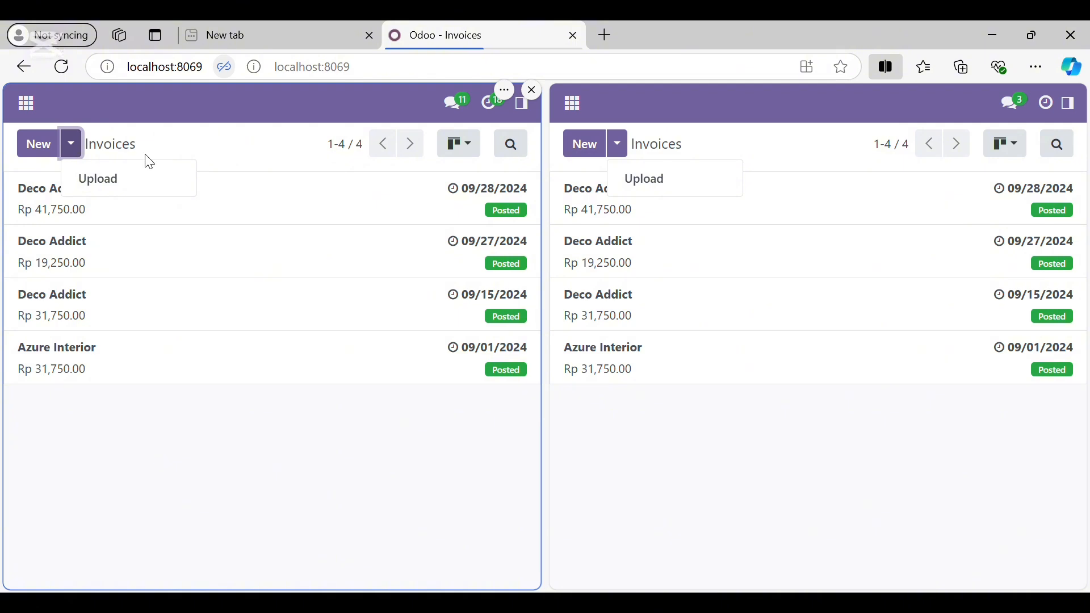
{"action": "left_click", "coordinate": [523, 109]}
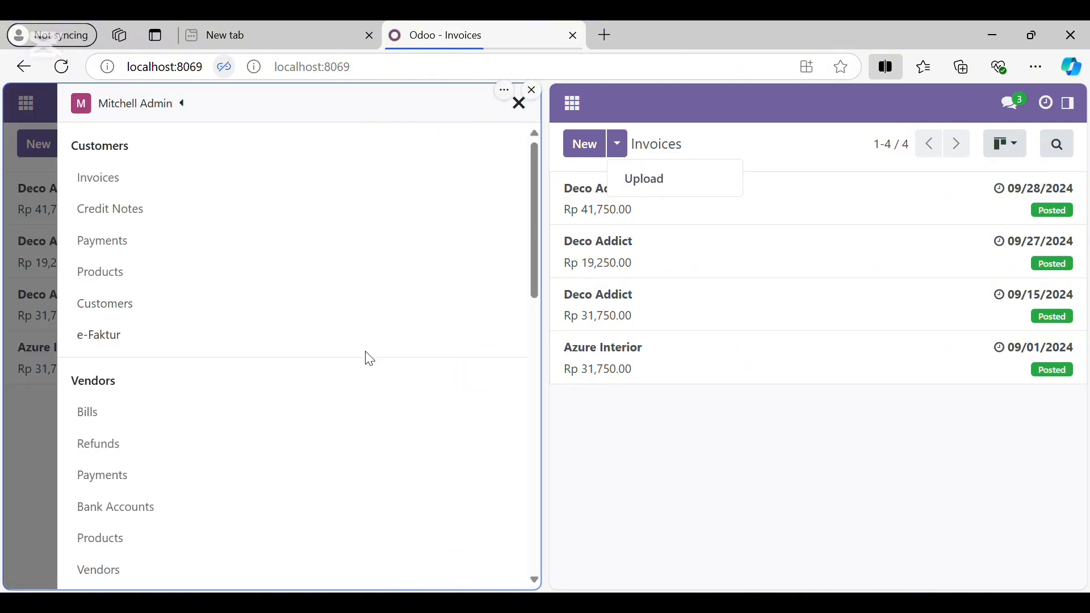
{"action": "left_click", "coordinate": [1077, 114]}
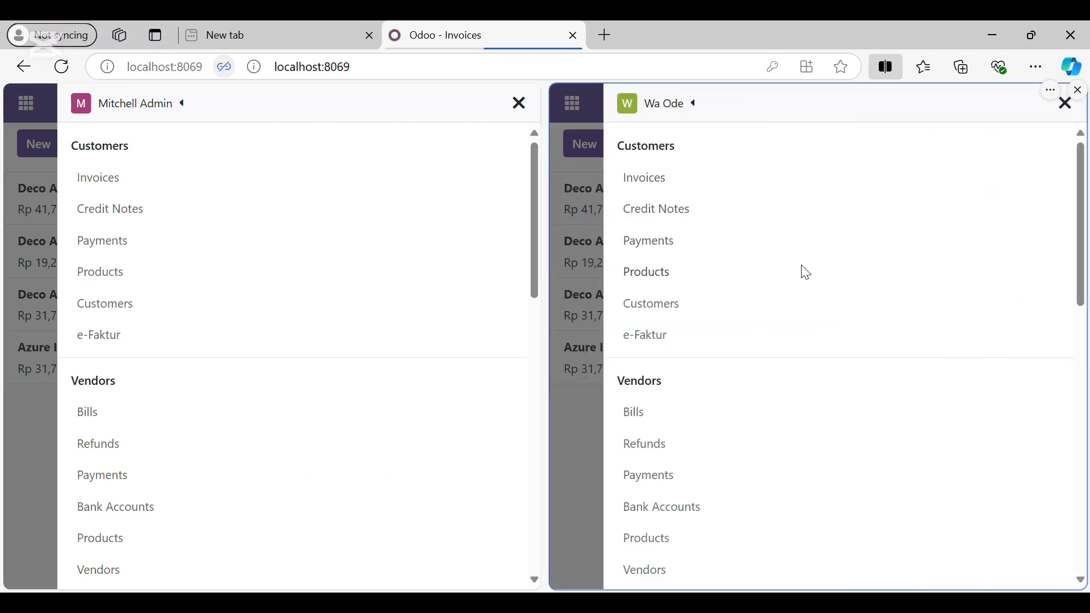
{"action": "scroll", "coordinate": [803, 270], "scroll_direction": "down", "scroll_amount": 3}
{"action": "scroll", "coordinate": [803, 270], "scroll_direction": "up", "scroll_amount": 3}
{"action": "scroll", "coordinate": [255, 266], "scroll_direction": "down", "scroll_amount": 2}
{"action": "scroll", "coordinate": [255, 266], "scroll_direction": "down", "scroll_amount": 3}
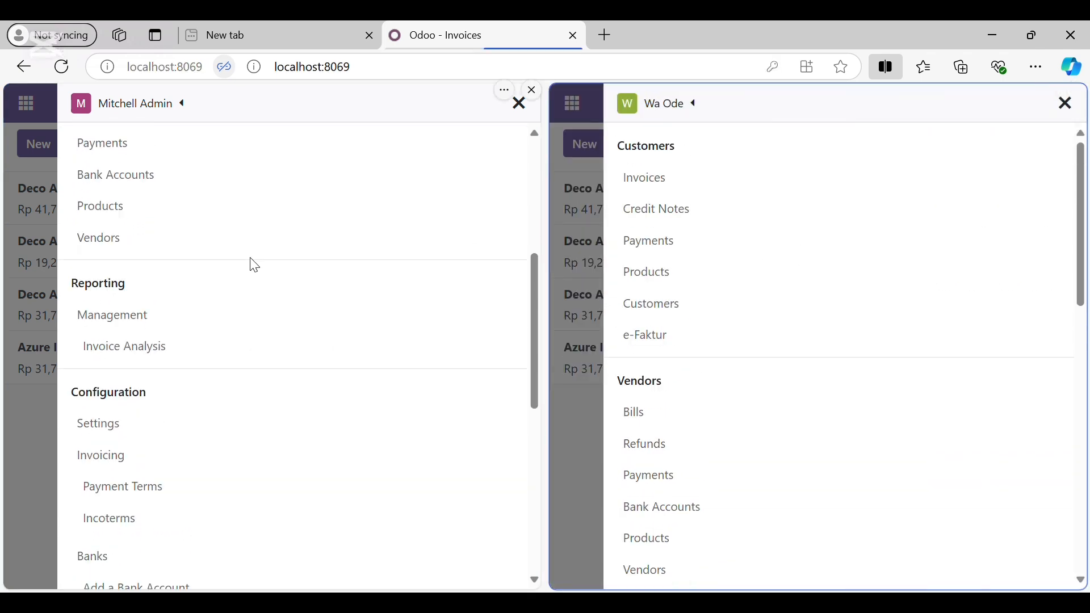
{"action": "scroll", "coordinate": [250, 263], "scroll_direction": "up", "scroll_amount": 5}
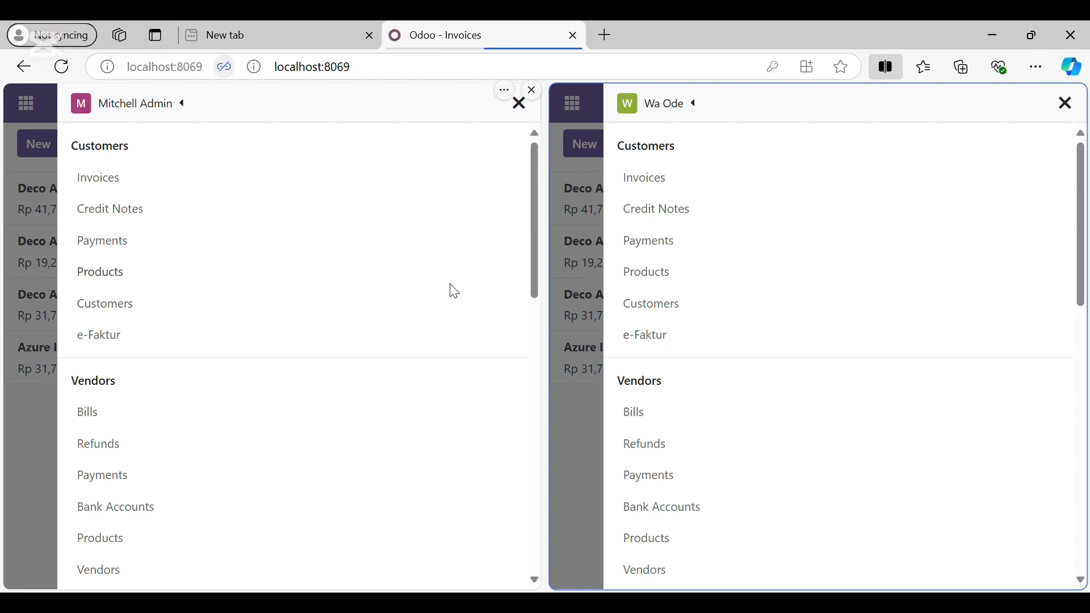
{"action": "scroll", "coordinate": [318, 292], "scroll_direction": "down", "scroll_amount": 4}
{"action": "scroll", "coordinate": [719, 347], "scroll_direction": "down", "scroll_amount": 2}
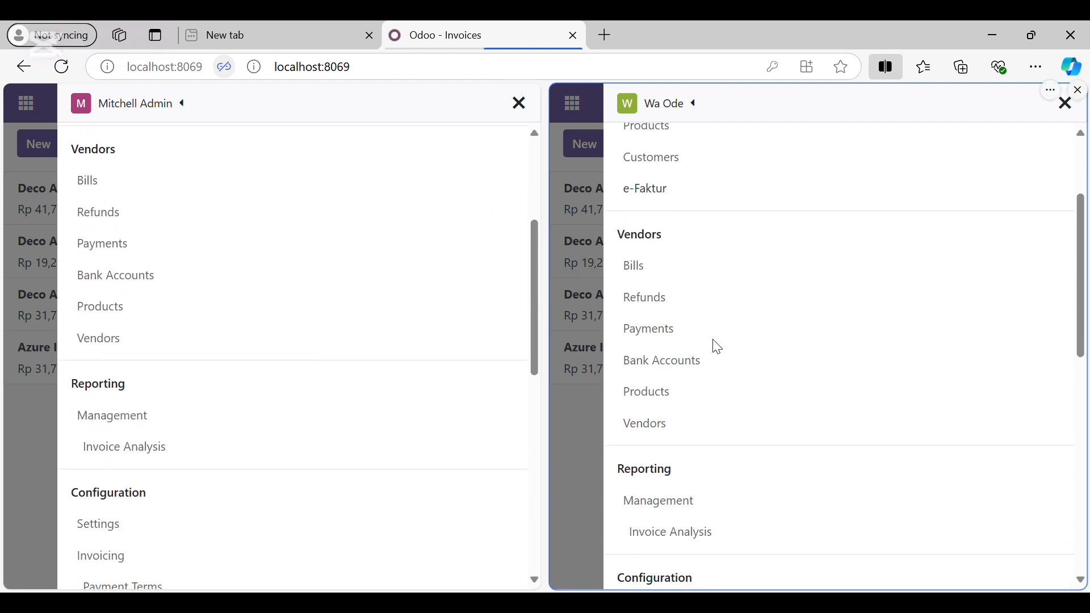
{"action": "scroll", "coordinate": [716, 347], "scroll_direction": "down", "scroll_amount": 1}
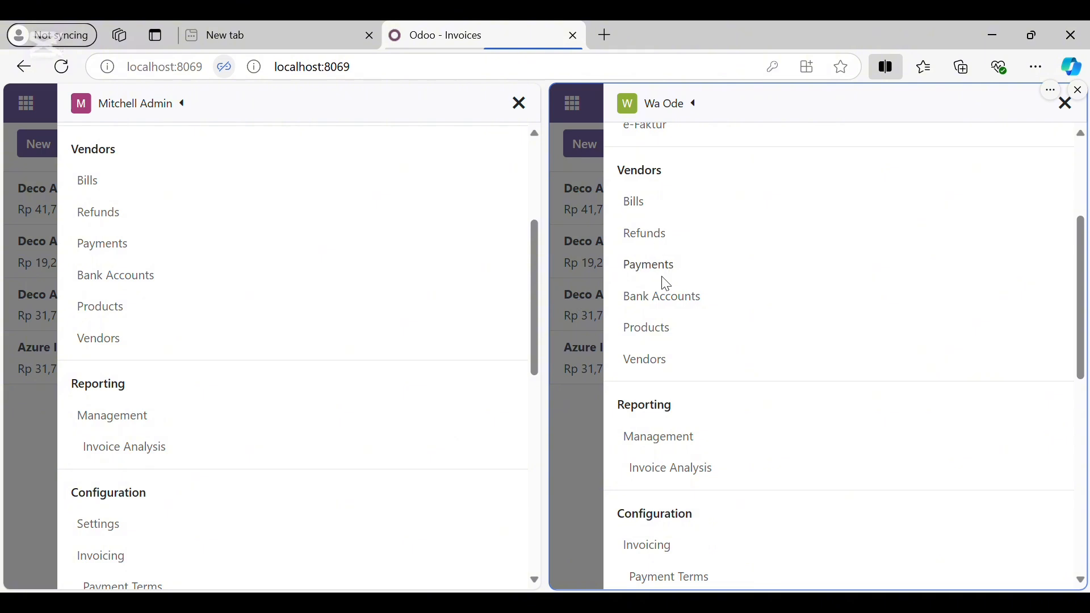
{"action": "scroll", "coordinate": [669, 349], "scroll_direction": "down", "scroll_amount": 4}
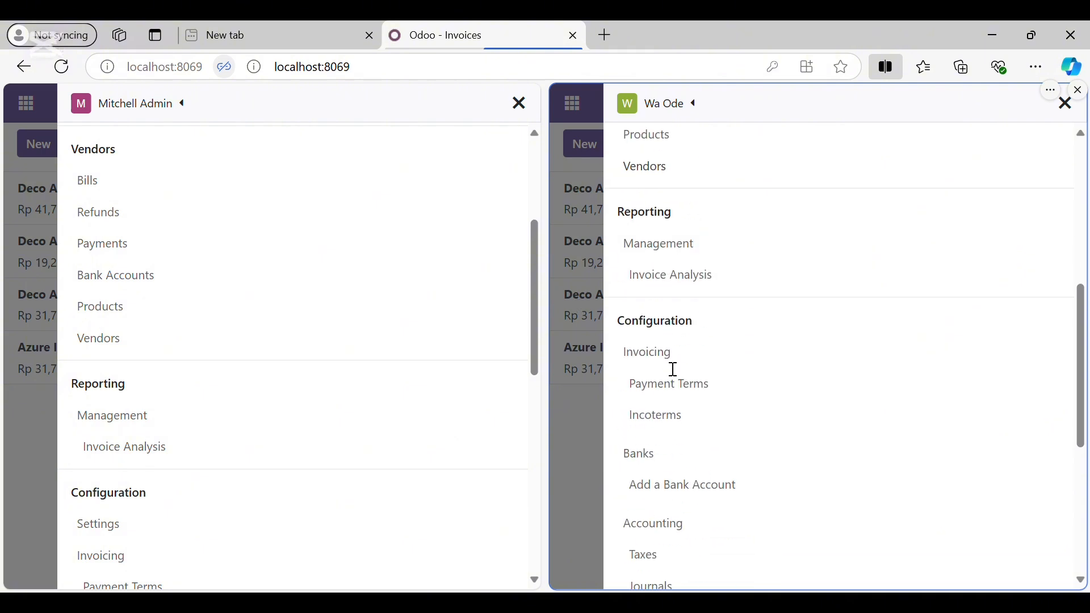
{"action": "scroll", "coordinate": [305, 396], "scroll_direction": "down", "scroll_amount": 3}
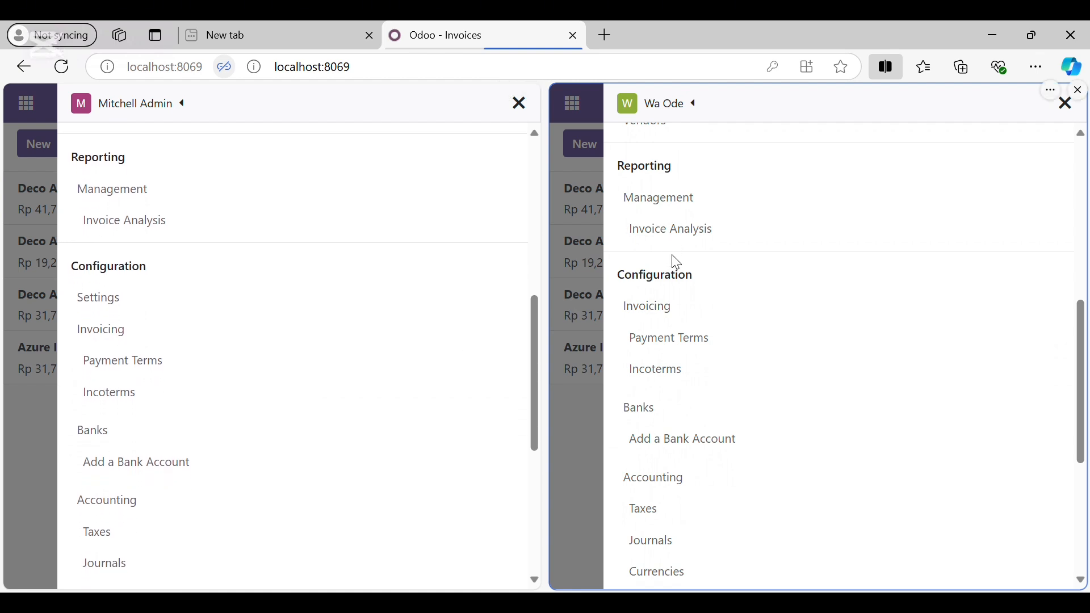
{"action": "scroll", "coordinate": [685, 278], "scroll_direction": "down", "scroll_amount": 2}
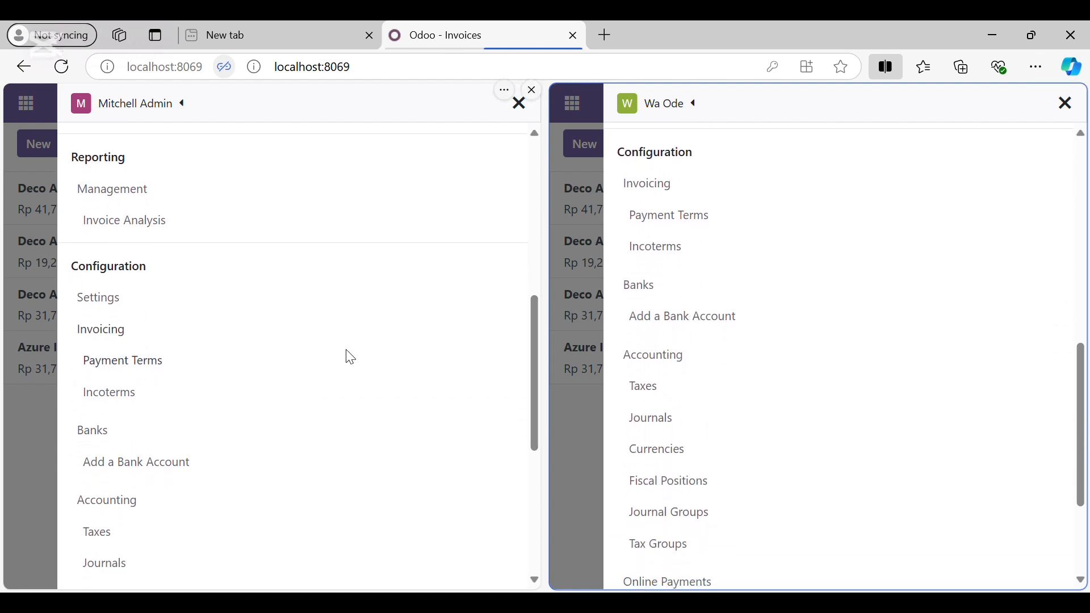
{"action": "scroll", "coordinate": [348, 355], "scroll_direction": "down", "scroll_amount": 2}
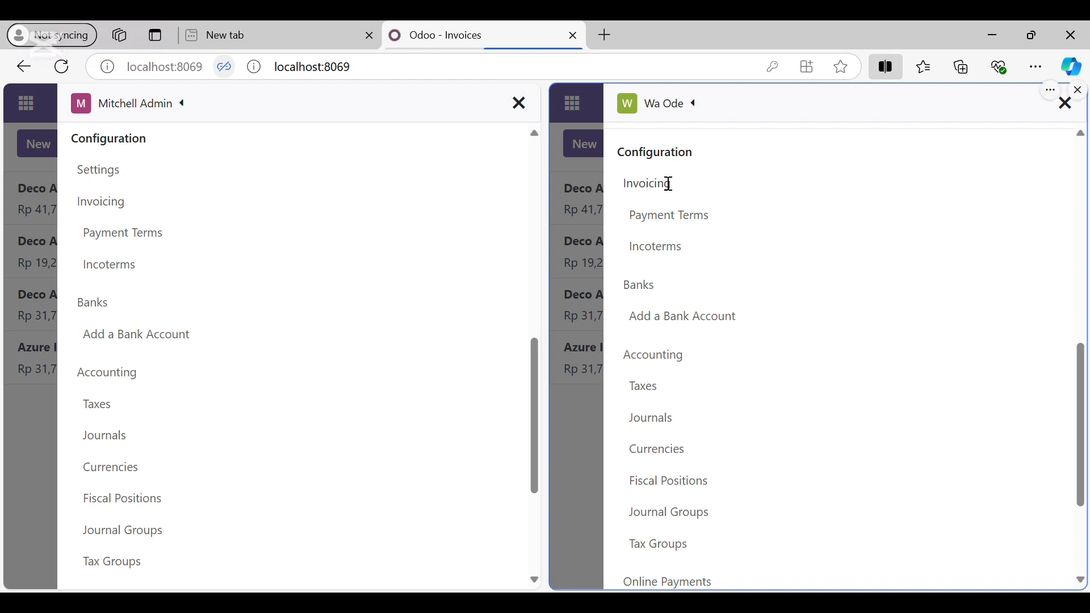
{"action": "scroll", "coordinate": [721, 216], "scroll_direction": "down", "scroll_amount": 3}
{"action": "scroll", "coordinate": [318, 455], "scroll_direction": "down", "scroll_amount": 2}
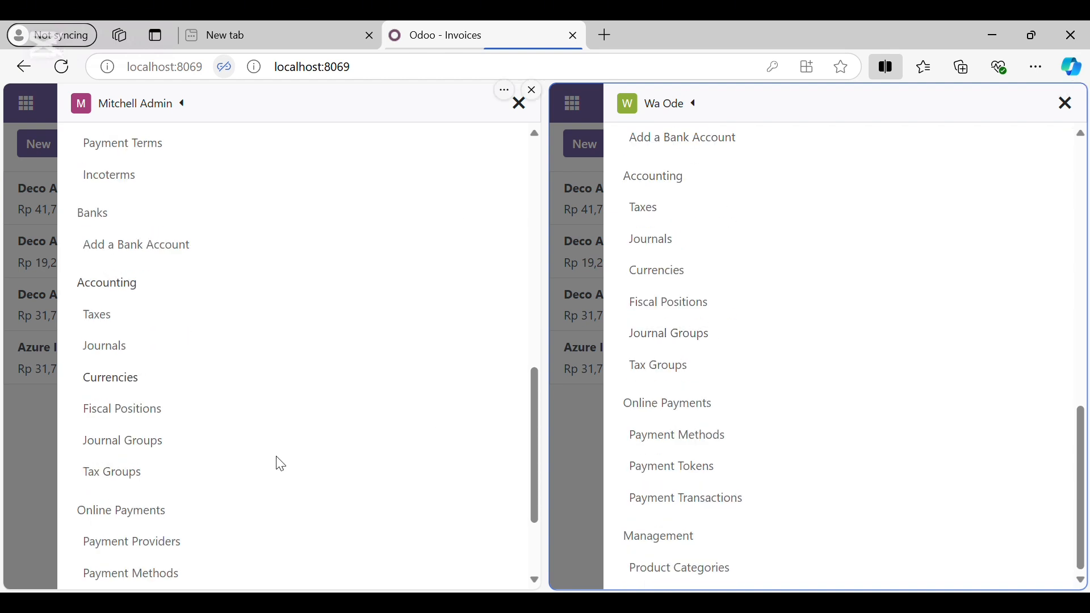
{"action": "scroll", "coordinate": [281, 464], "scroll_direction": "up", "scroll_amount": 6}
{"action": "scroll", "coordinate": [280, 465], "scroll_direction": "up", "scroll_amount": 5}
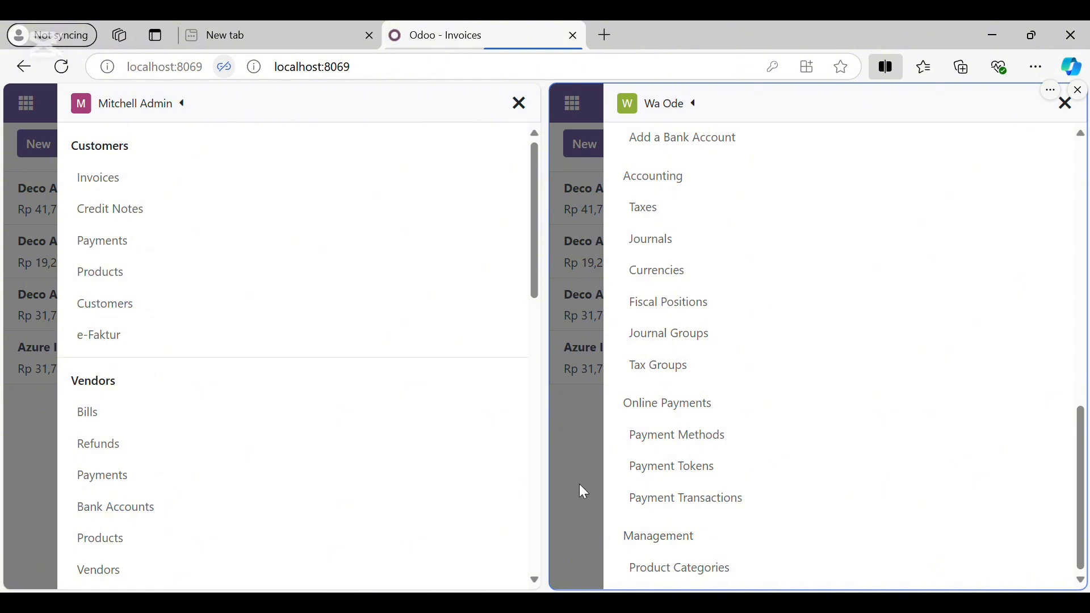
{"action": "left_click", "coordinate": [554, 448]}
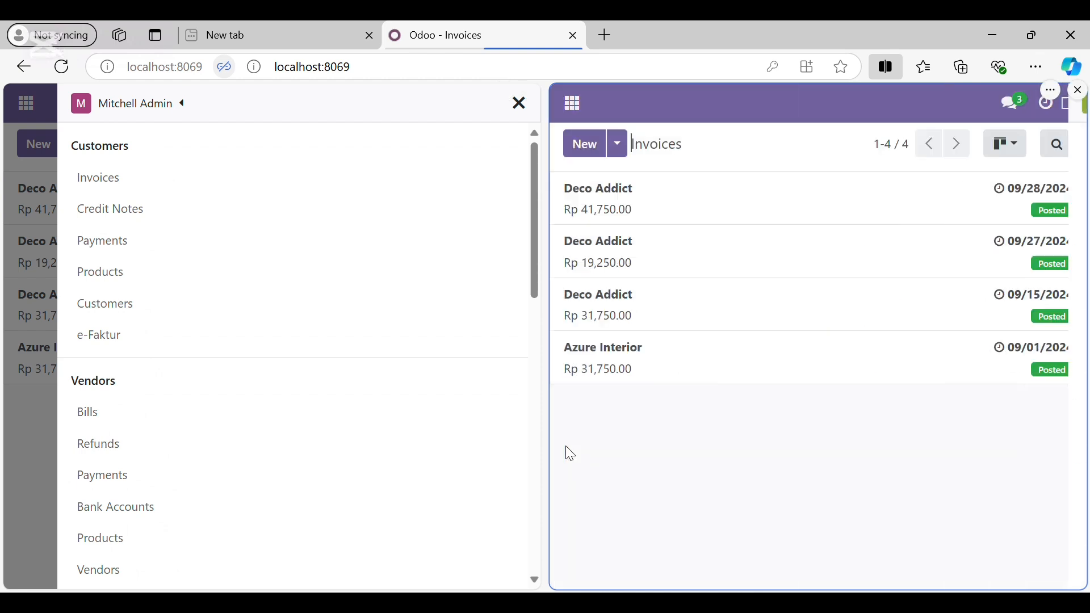
Close the split screen and go to Settings > Users & Companies > Users to list internal users
{"action": "left_click", "coordinate": [523, 108]}
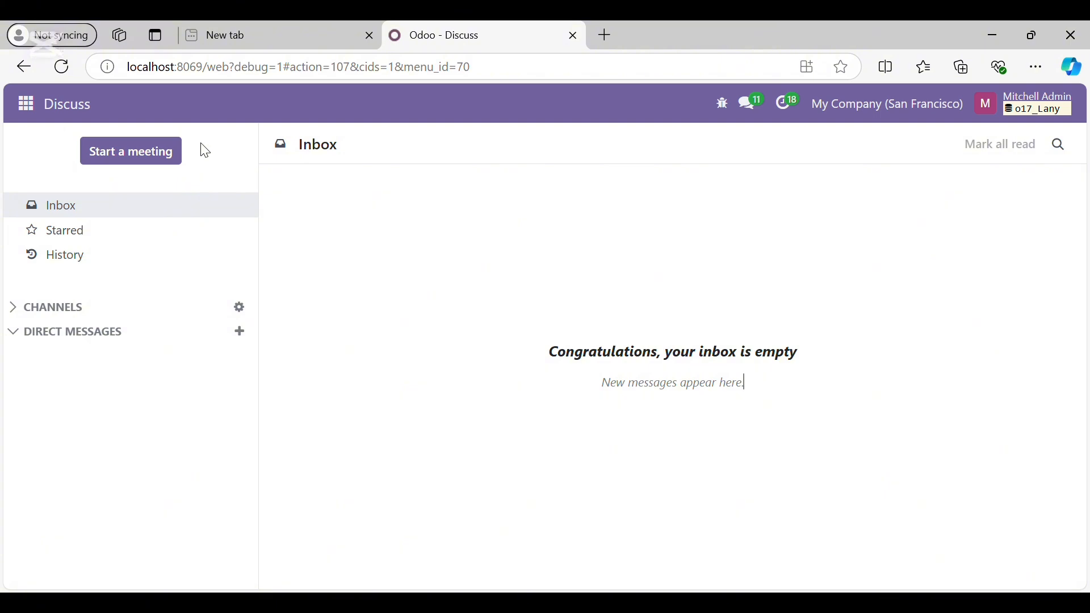
{"action": "left_click", "coordinate": [33, 114]}
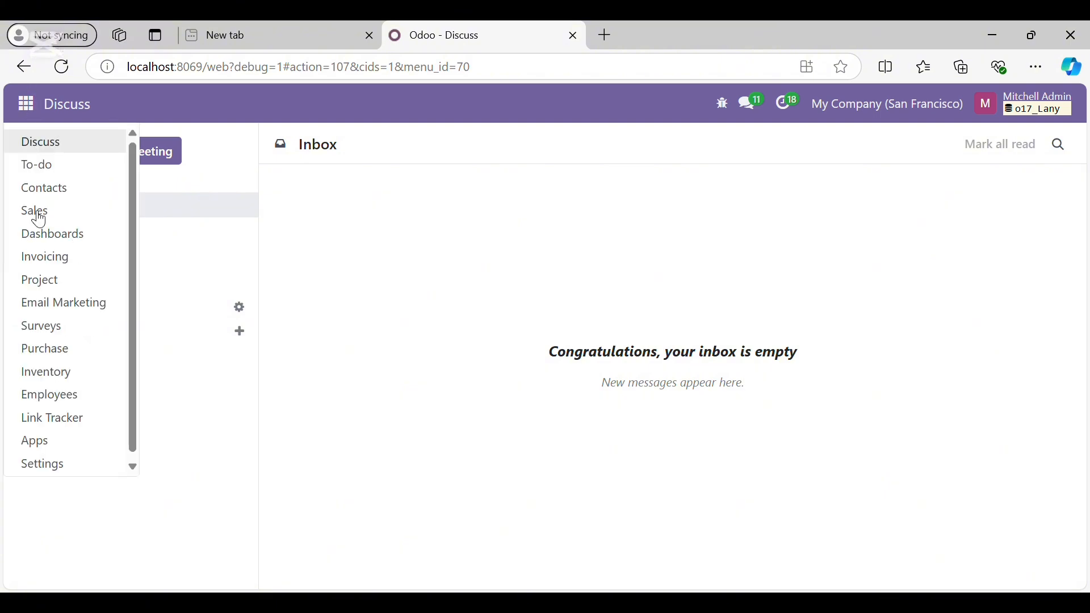
{"action": "left_click", "coordinate": [75, 464]}
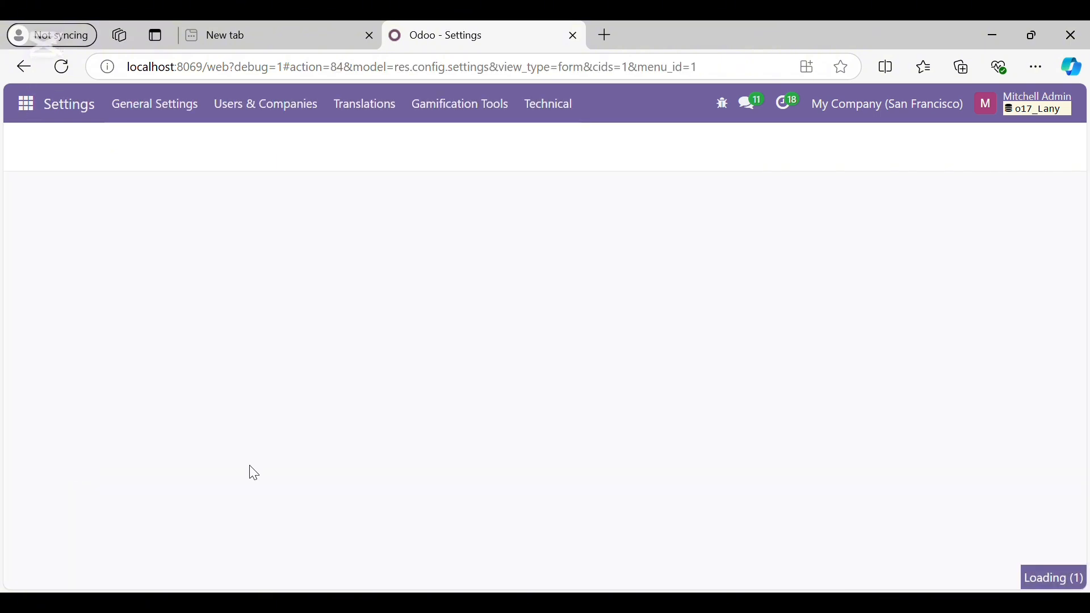
{"action": "left_click", "coordinate": [291, 115]}
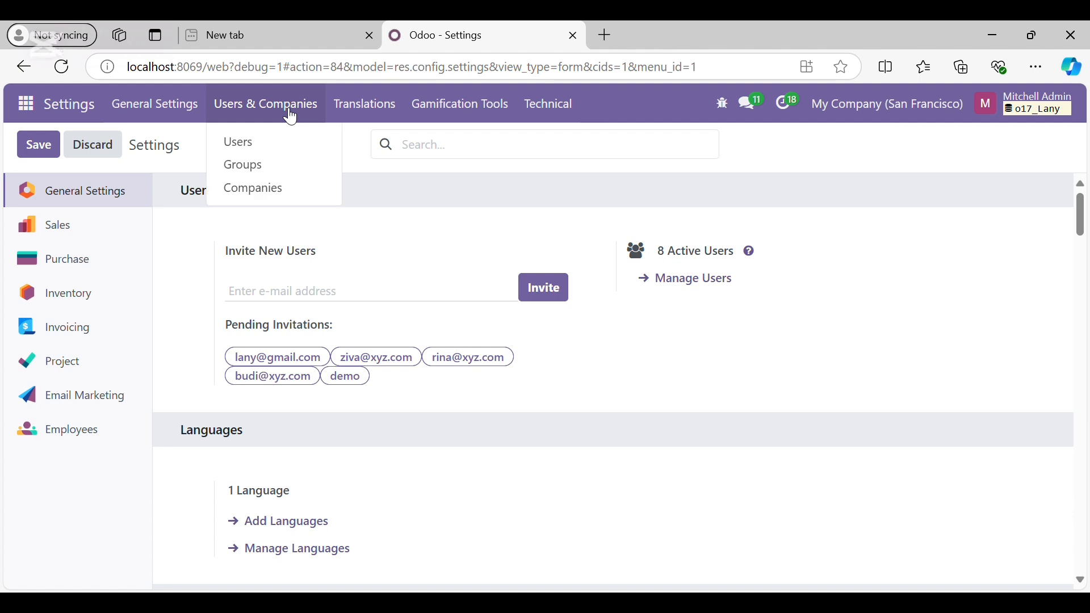
{"action": "left_click", "coordinate": [263, 156]}
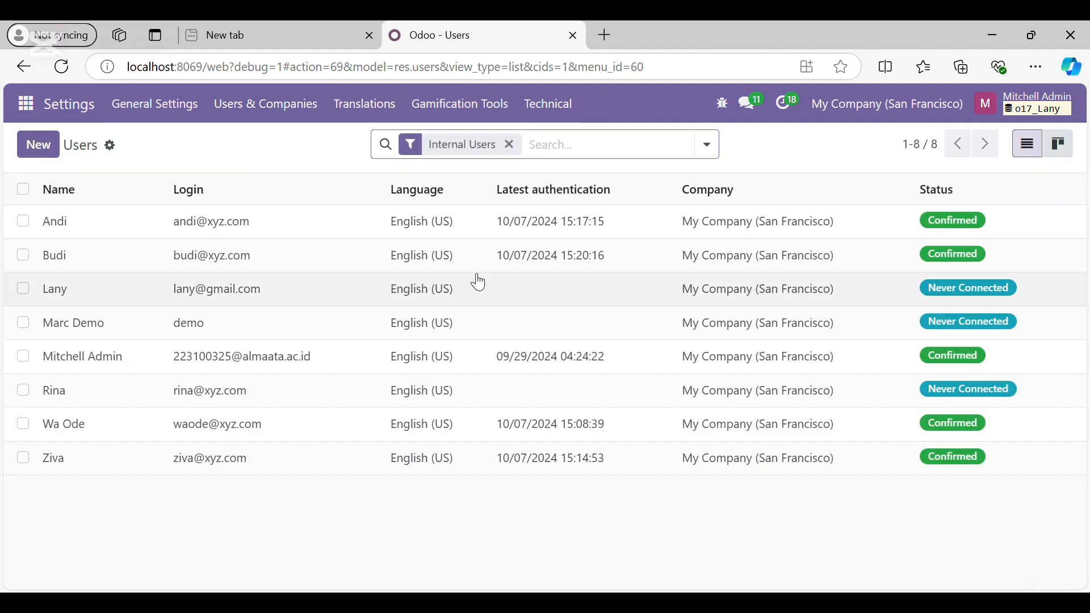